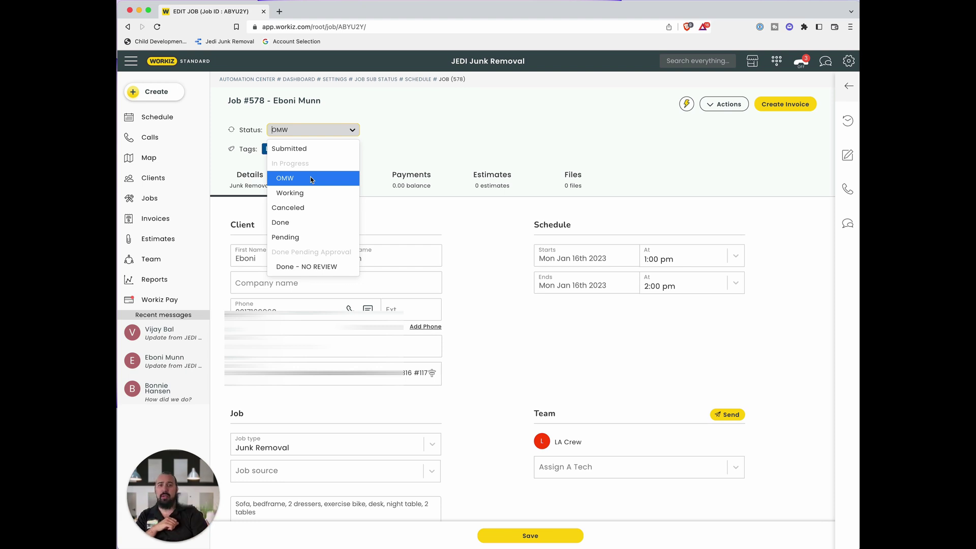
- Leave the job's status at OMW without changing it
click(311, 177)
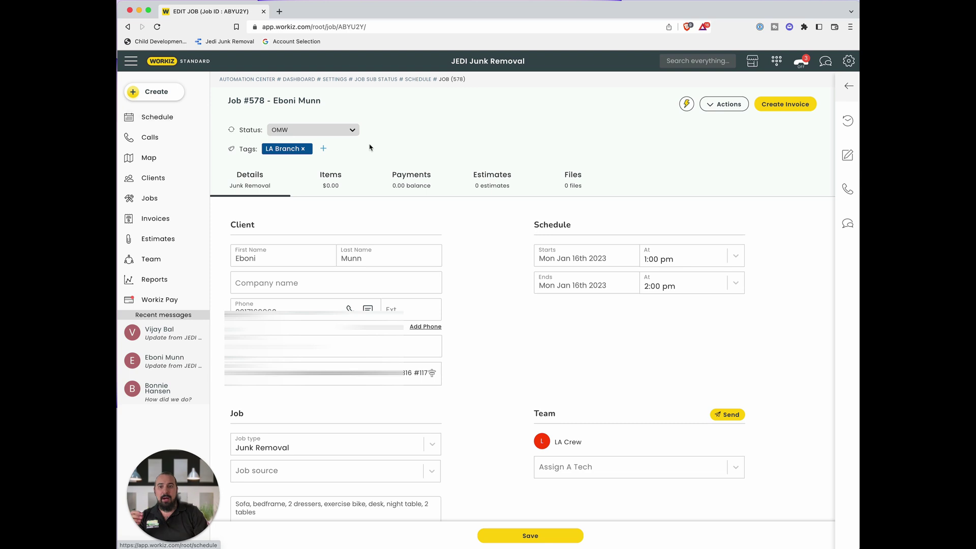
click(315, 129)
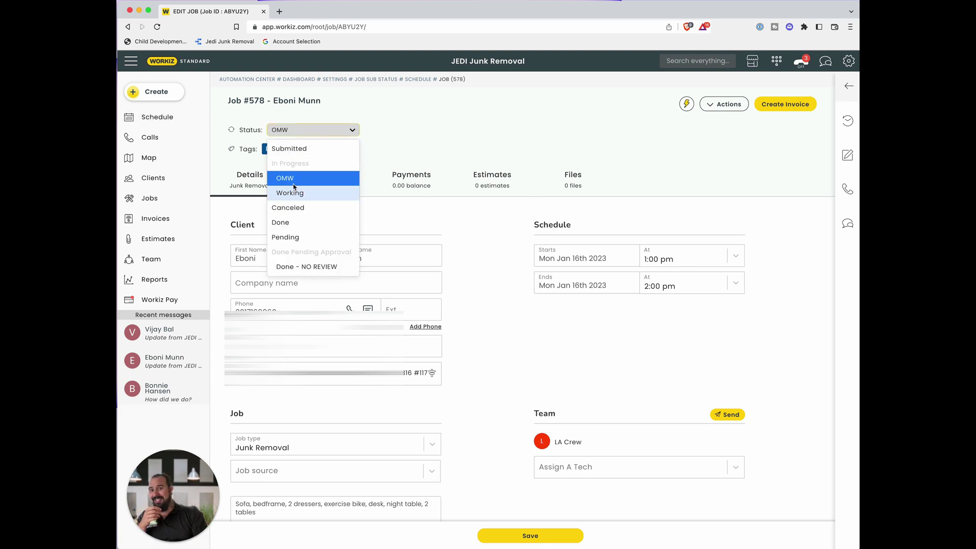
click(560, 134)
- Go to Settings > Automation Center and review the My Automations list
click(849, 65)
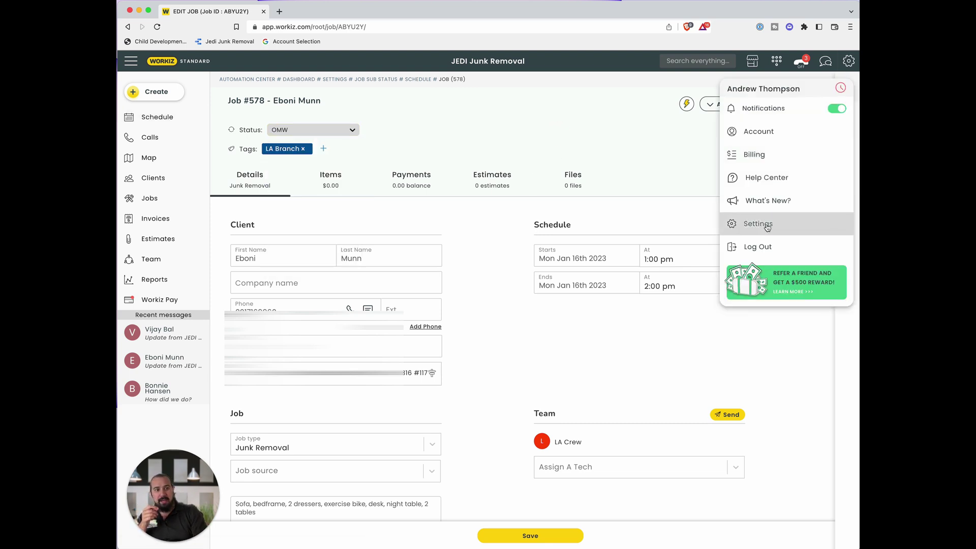
click(752, 222)
click(295, 140)
click(489, 66)
scroll(501, 519, down, 2)
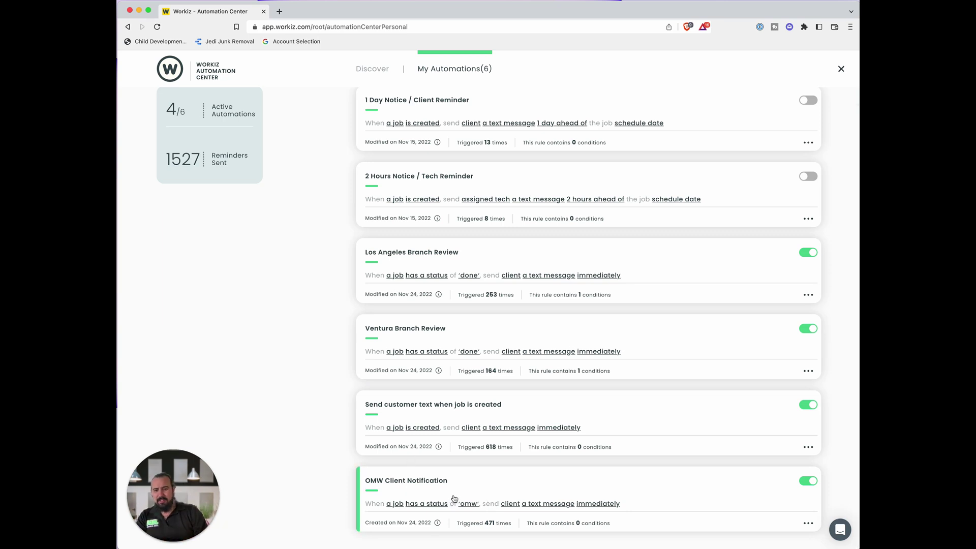
scroll(452, 440, up, 3)
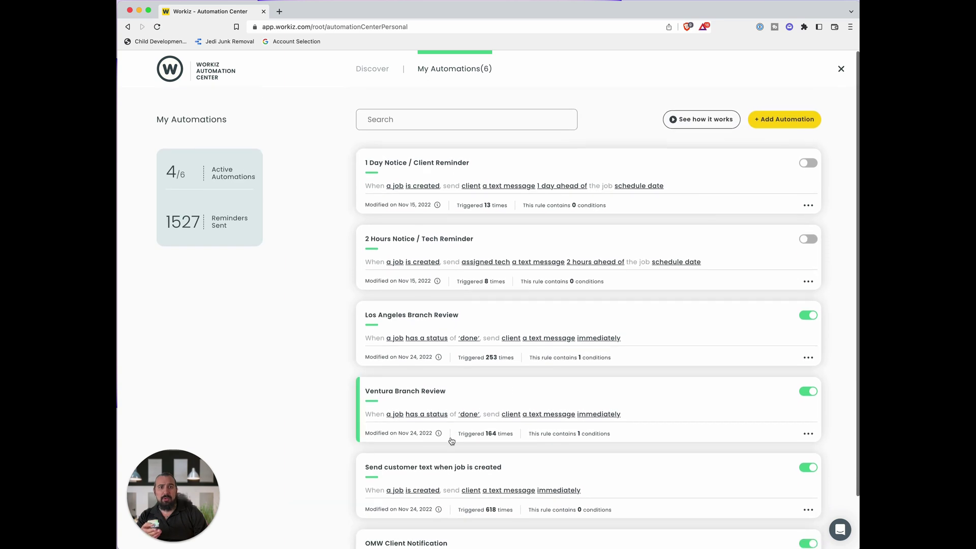
- Start a new automation triggered when a job has the status working
click(775, 114)
click(391, 295)
click(417, 270)
click(400, 323)
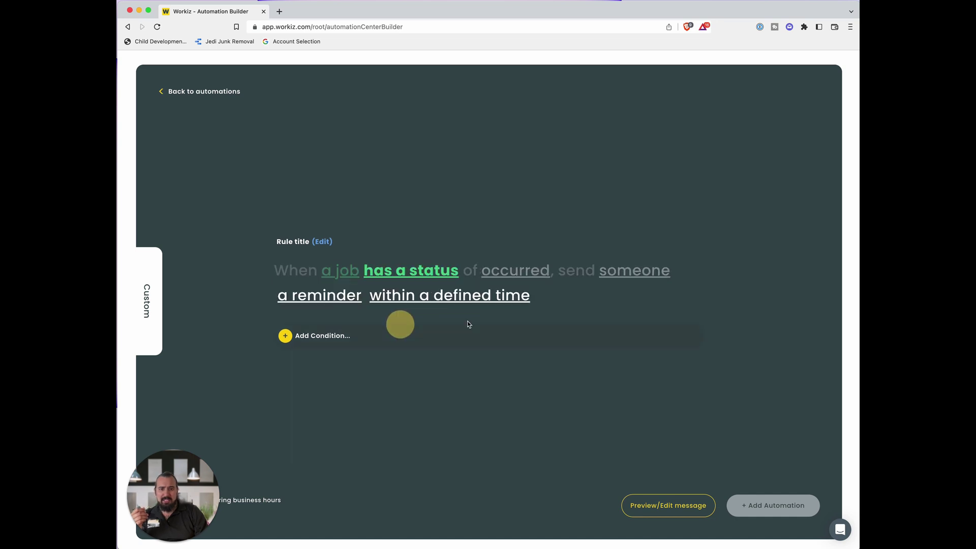
click(546, 272)
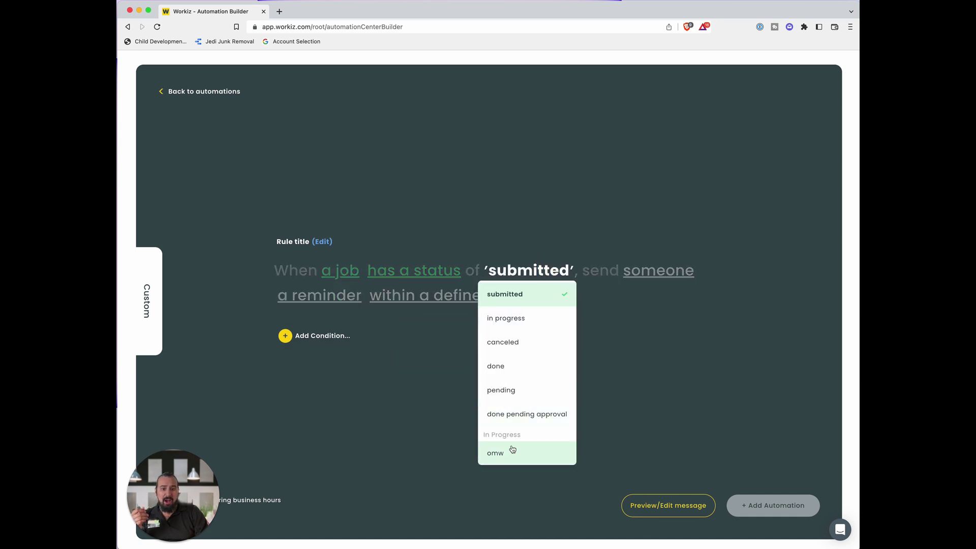
scroll(512, 450, down, 3)
click(510, 409)
- Have it send Dispatch a text message reading 'CREW marked statu…'
click(659, 272)
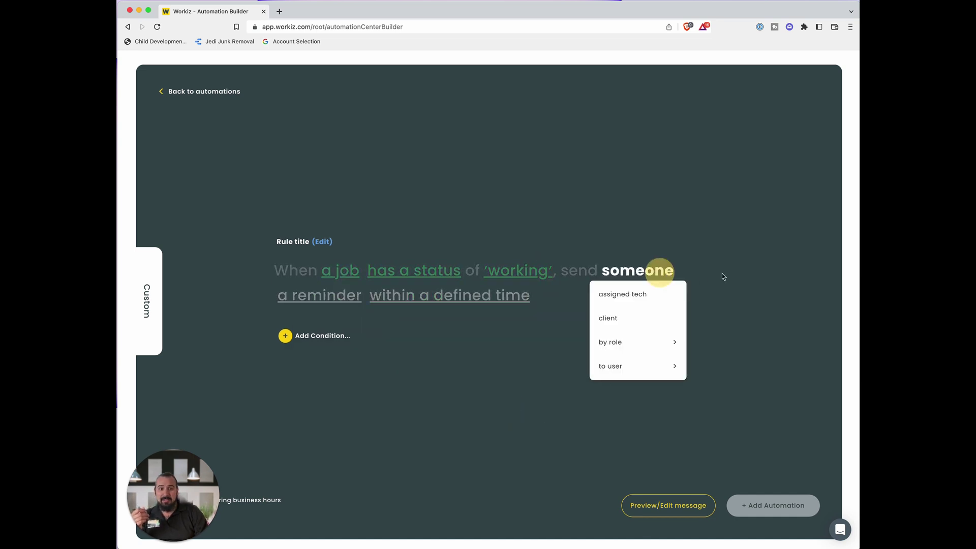
mouse_move(661, 366)
click(723, 451)
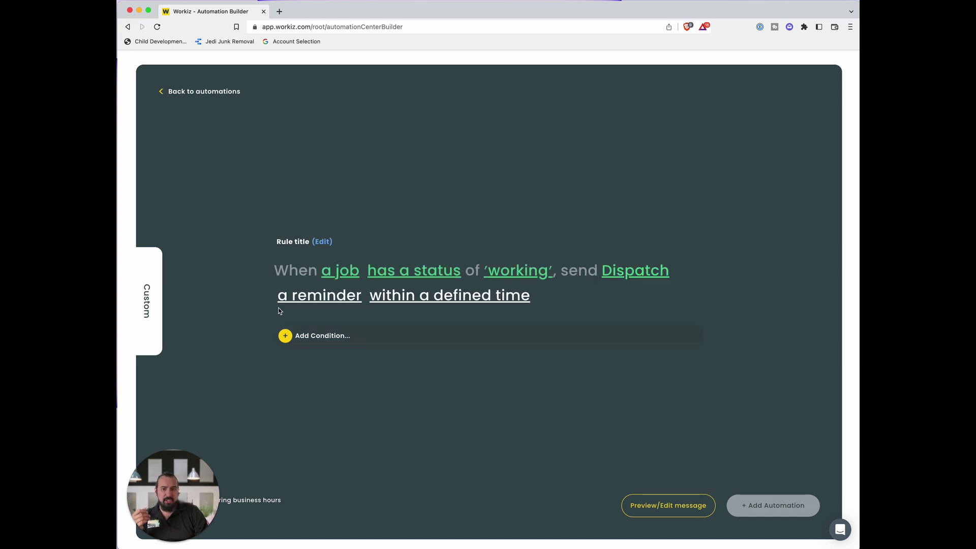
click(319, 295)
click(323, 319)
text(CREW marked status)
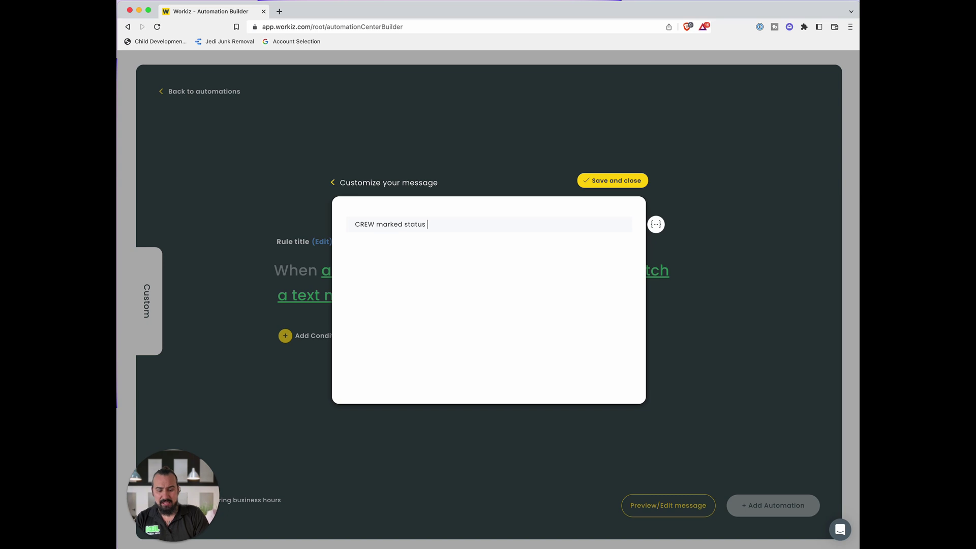
click(613, 182)
- Set the text to send immediately and add the finished automation
click(514, 296)
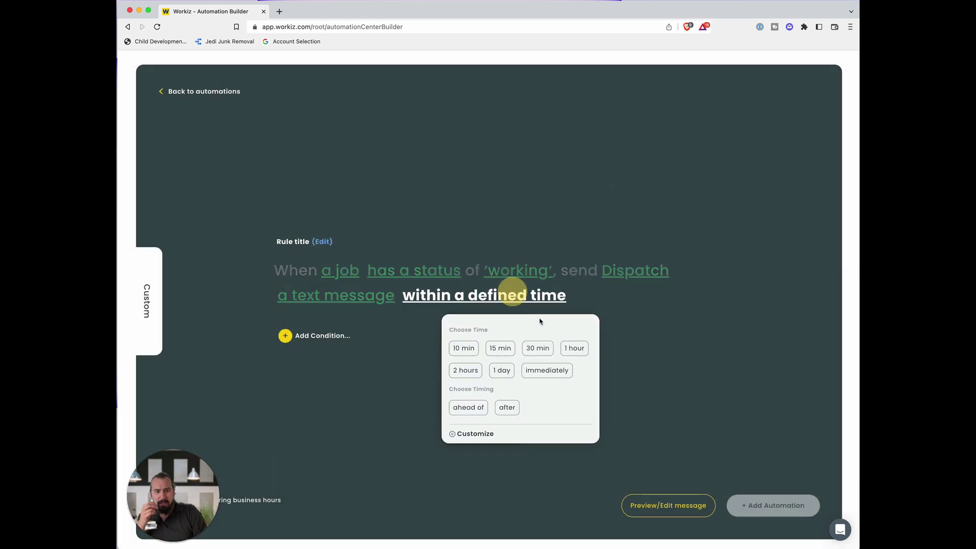
click(550, 371)
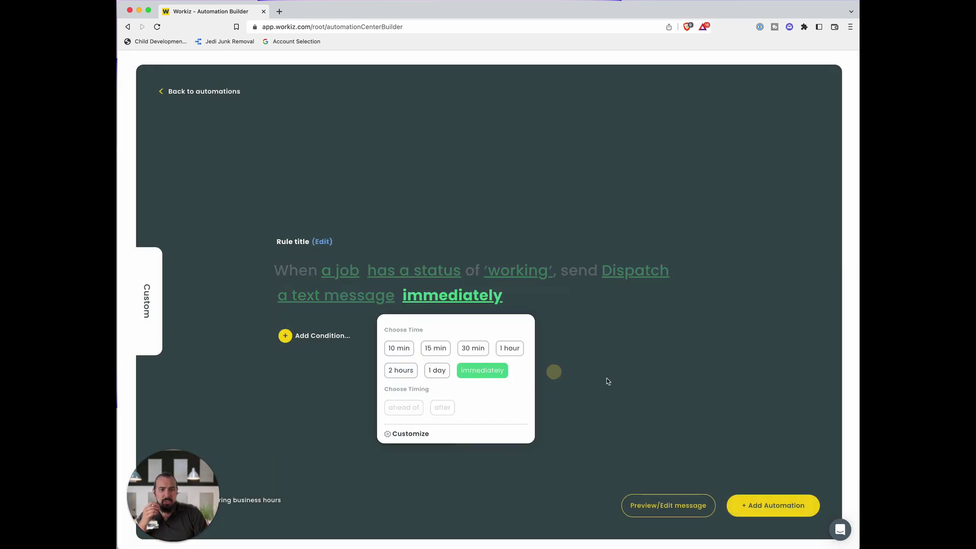
click(633, 420)
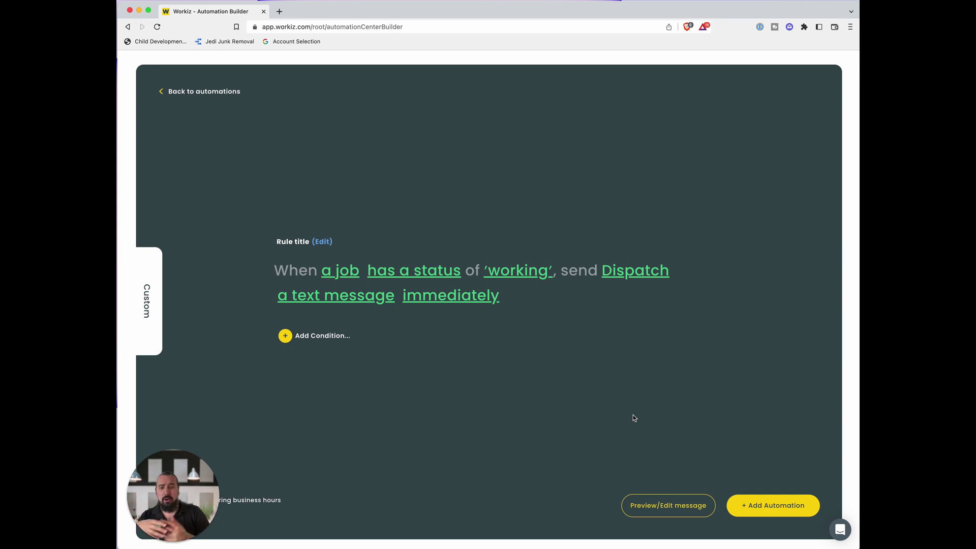
click(764, 510)
click(563, 341)
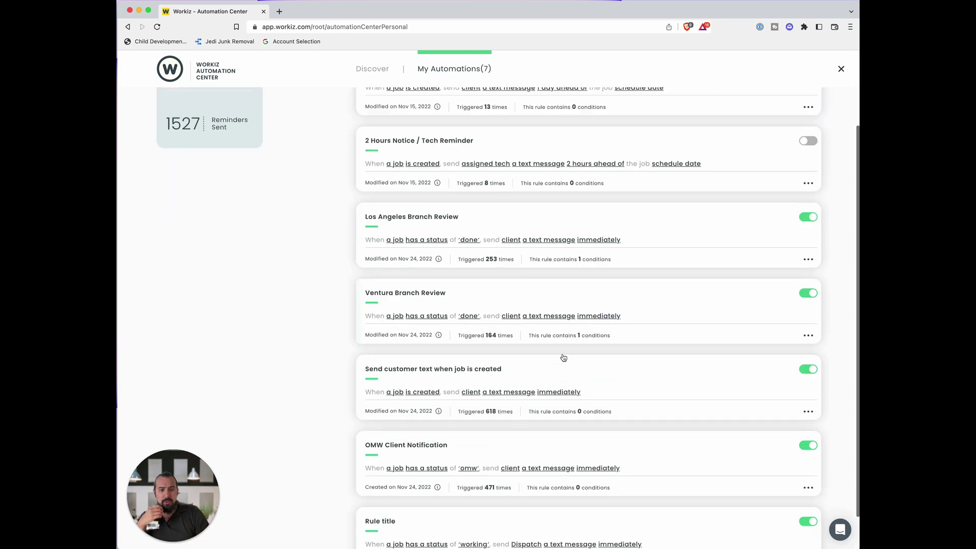
- Replace the 'Rule title' placeholder with 'Crew has begun working' and update the automation
click(378, 482)
triple_click(341, 244)
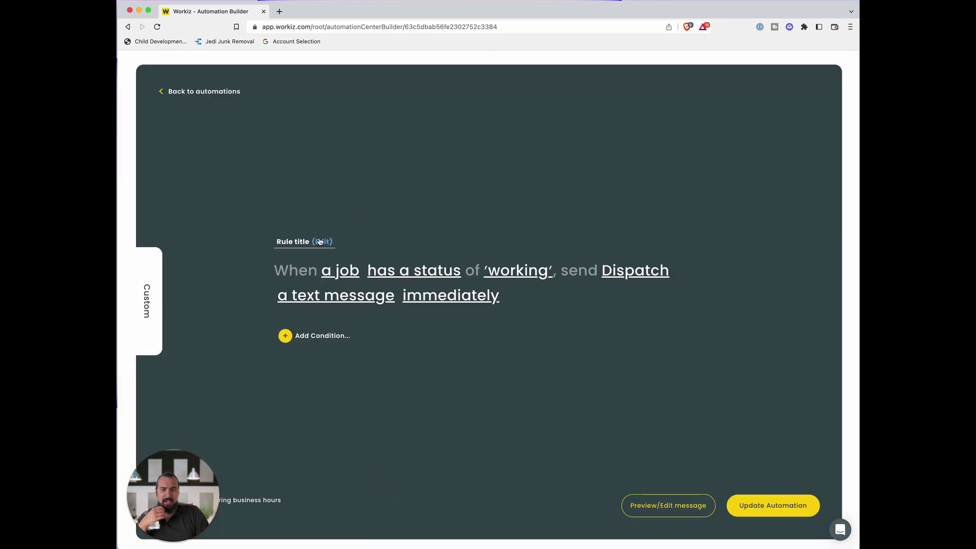
text(Crew has begun working)
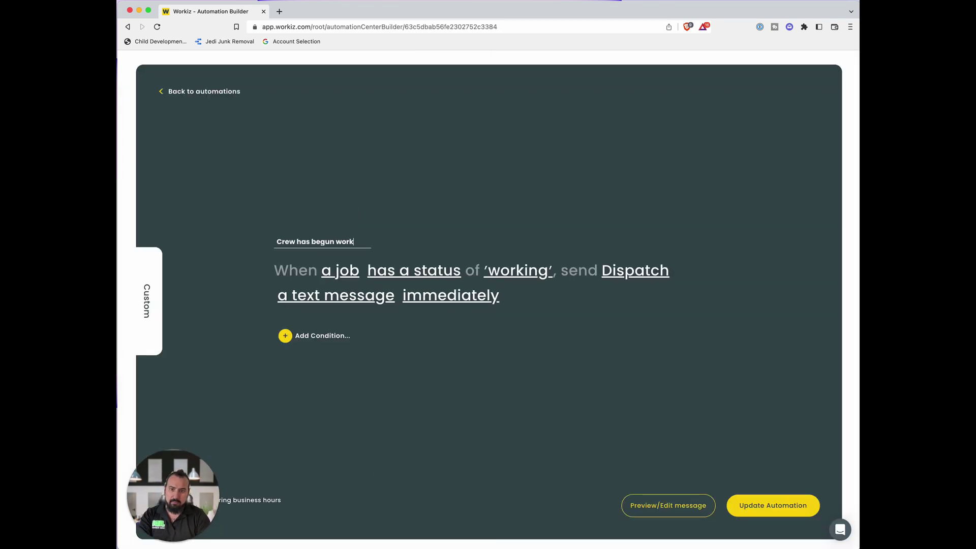
click(794, 505)
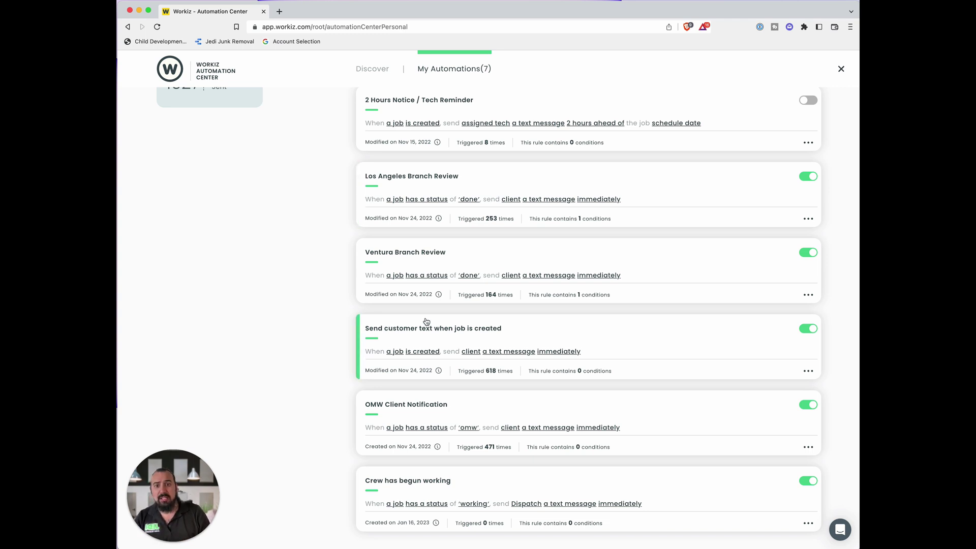
scroll(445, 322, up, 3)
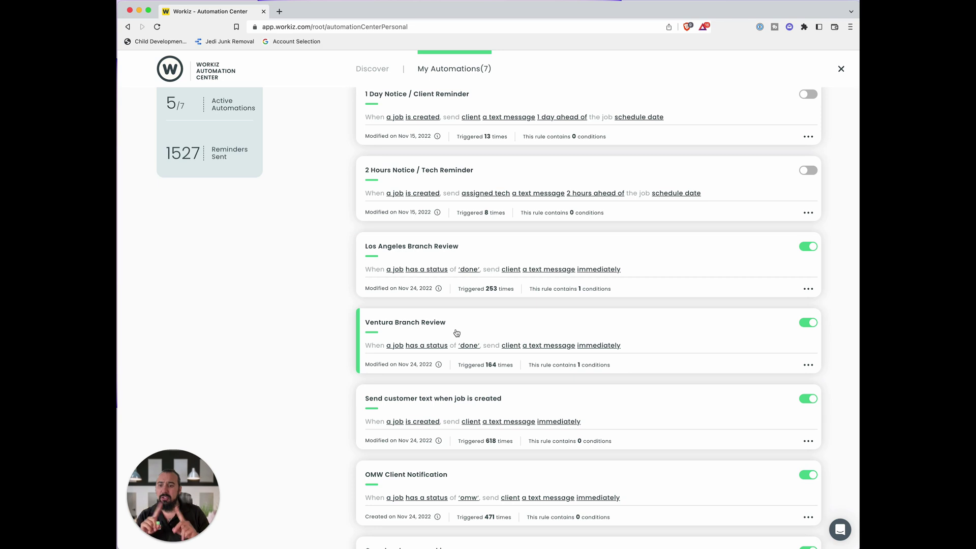
click(483, 327)
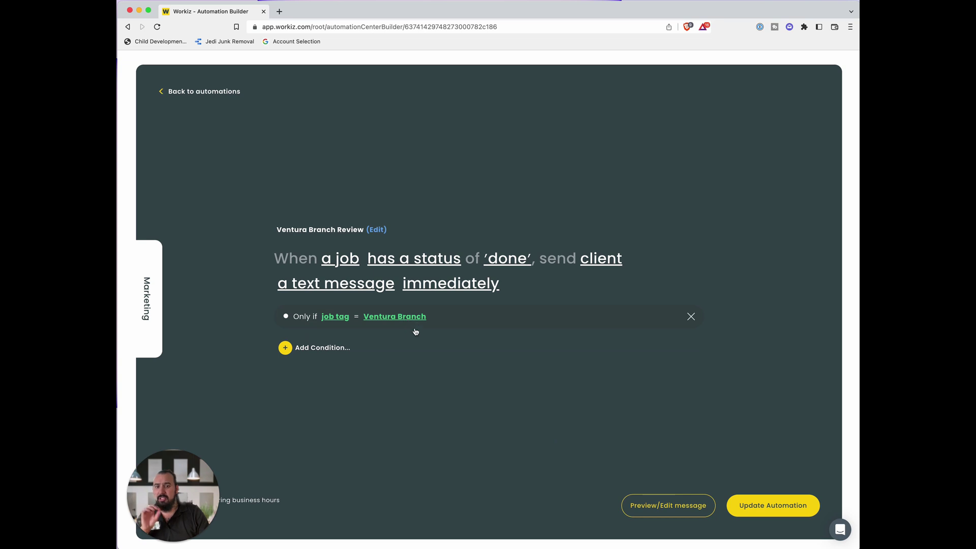
click(666, 505)
drag(315, 201, 338, 270)
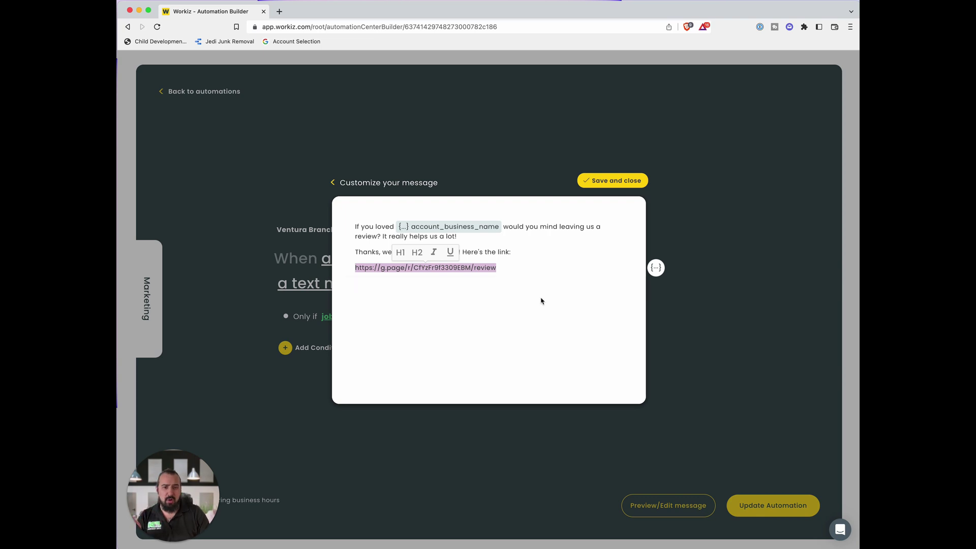
click(333, 182)
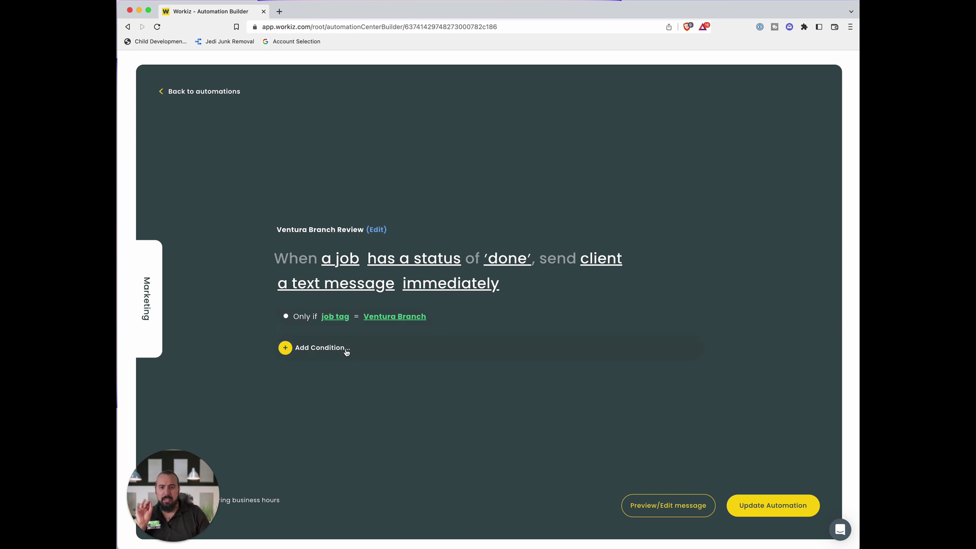
click(656, 506)
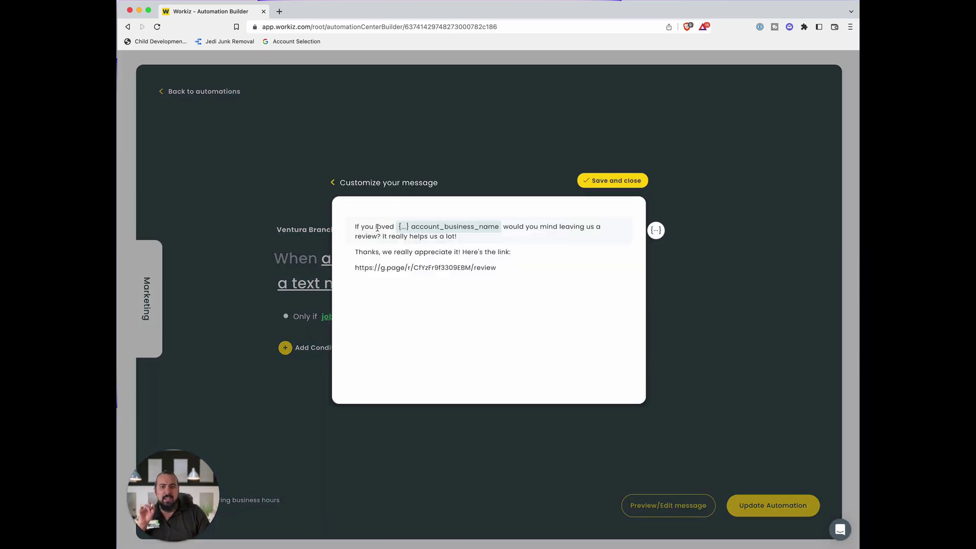
click(435, 236)
drag(382, 252, 560, 258)
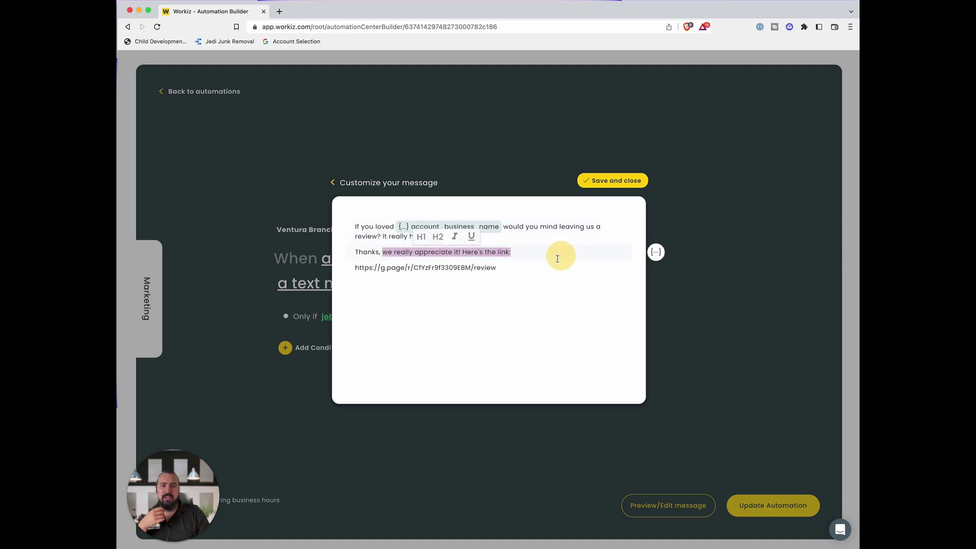
click(333, 182)
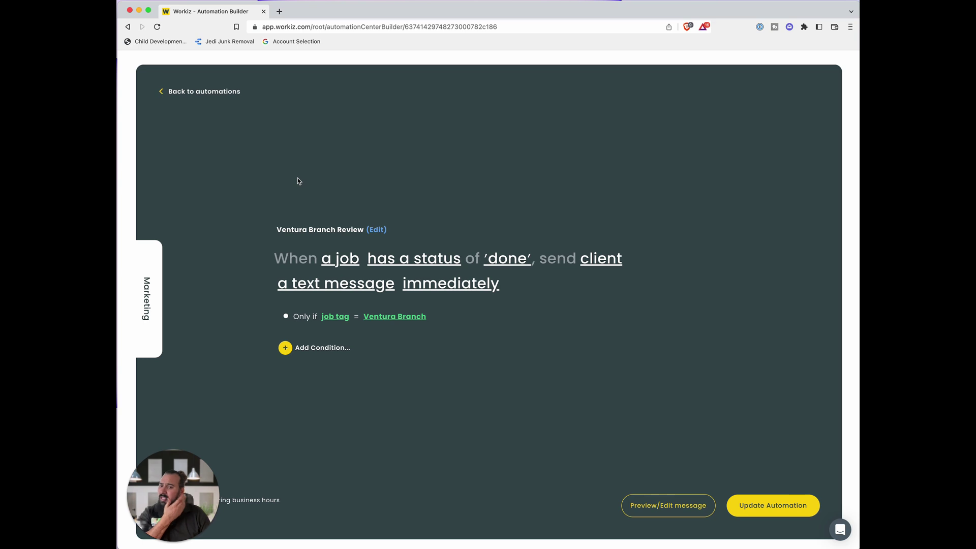
click(163, 93)
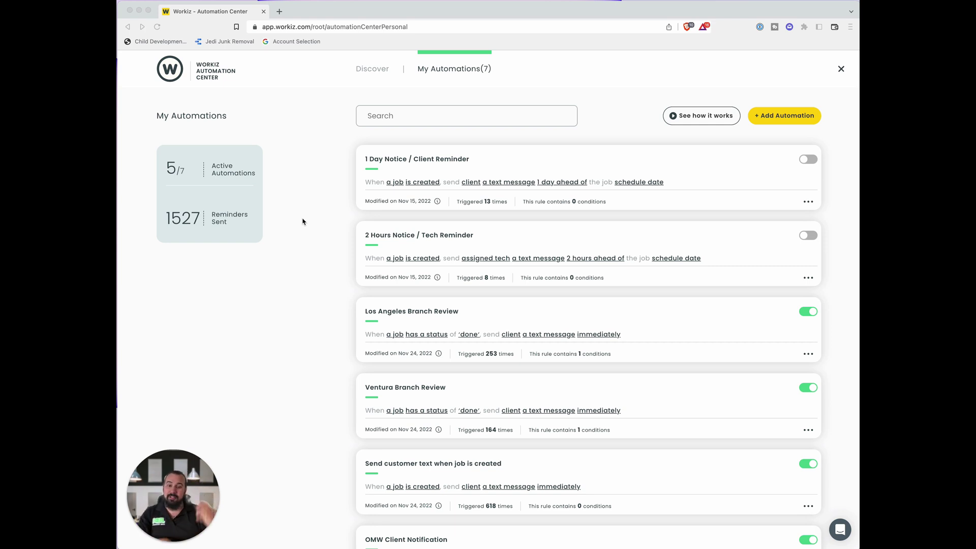
- Open the Schedule and advance two weeks to Jan 29 – Feb 4, 2023
click(842, 69)
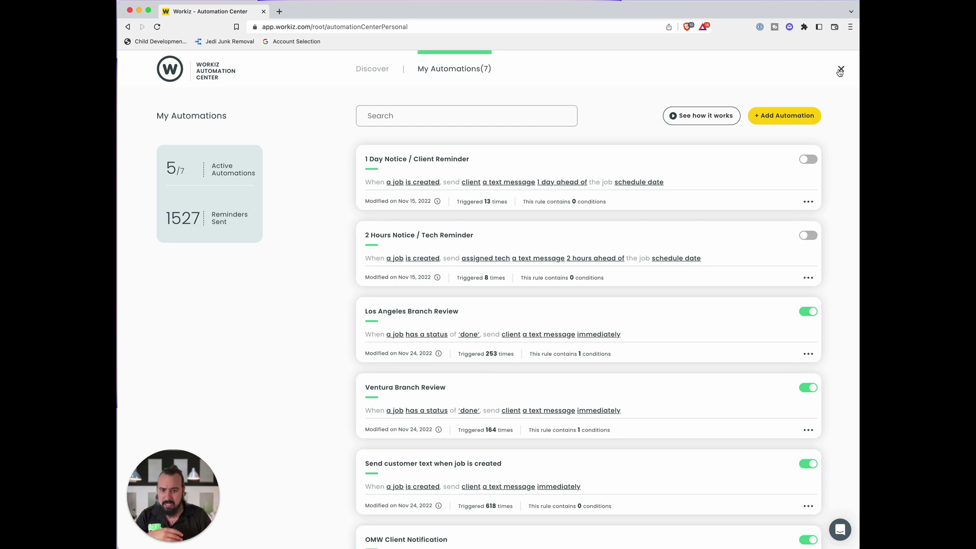
click(840, 72)
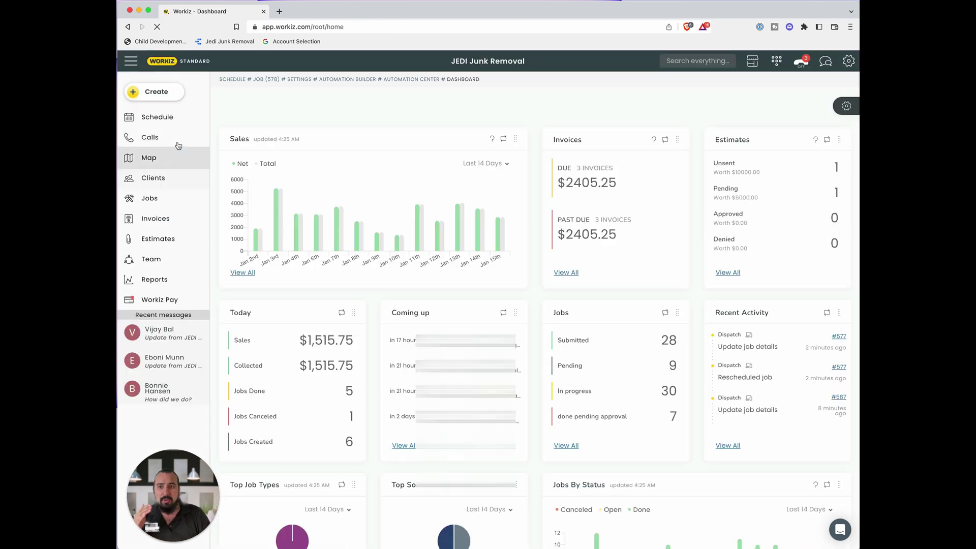
click(155, 118)
click(281, 102)
click(281, 103)
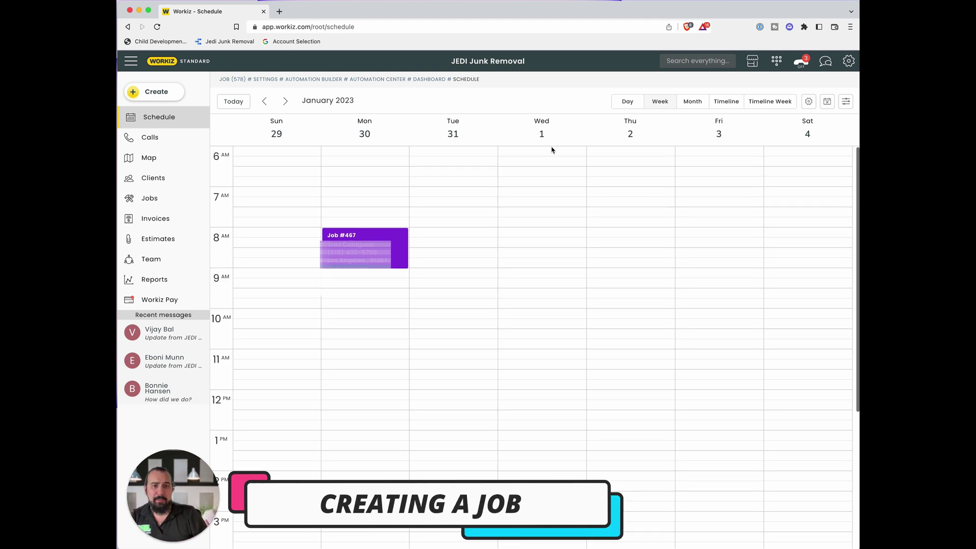
- Select the 8–9 AM slot on Wednesday, February 1 and continue with a Job
drag(543, 151, 540, 187)
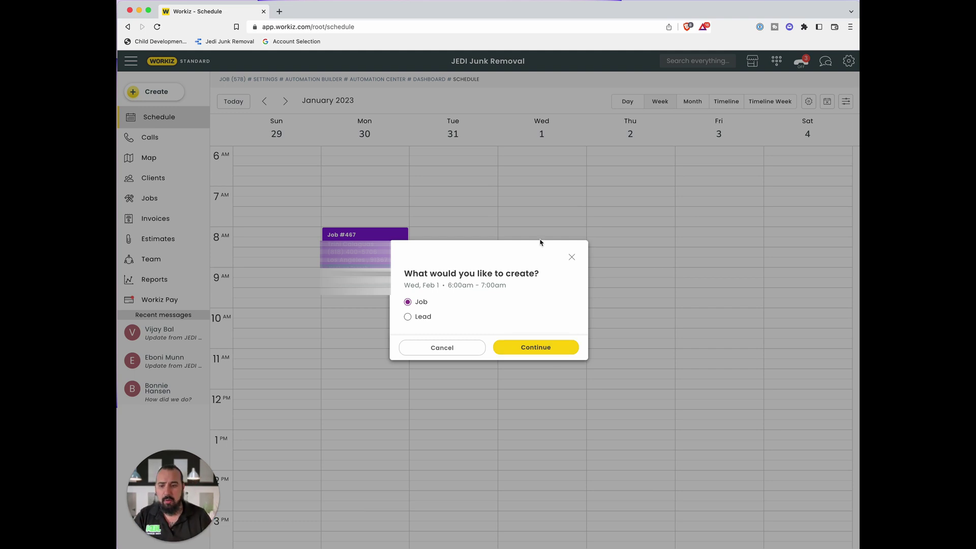
click(536, 347)
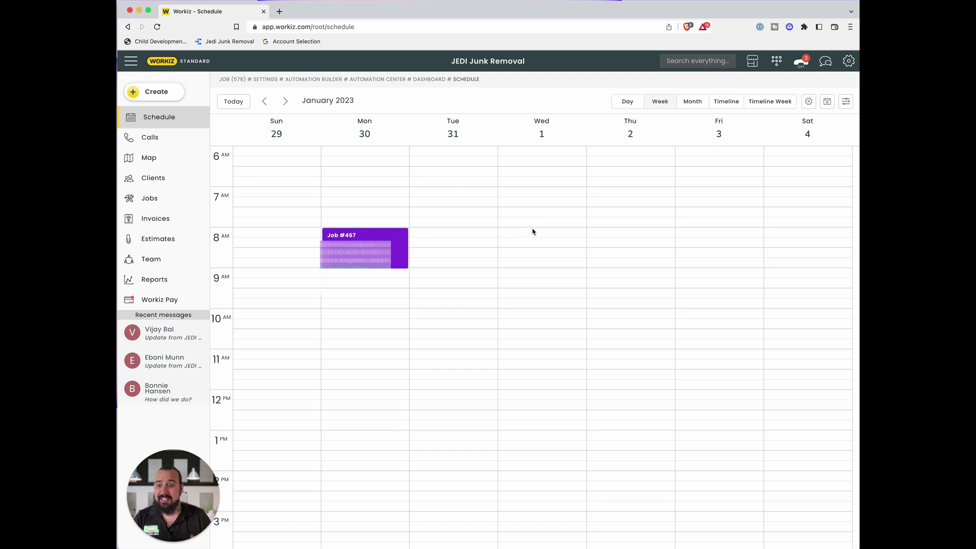
drag(533, 230, 537, 269)
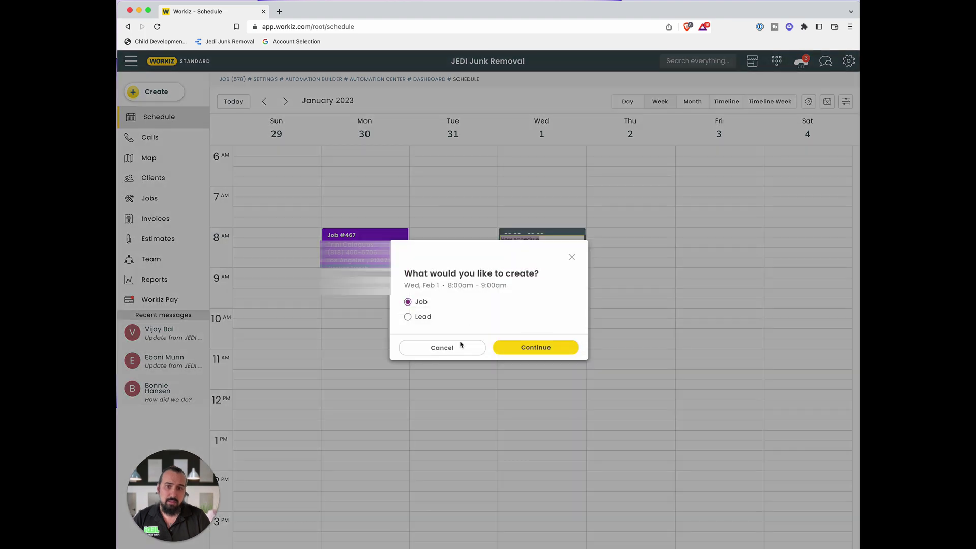
click(529, 350)
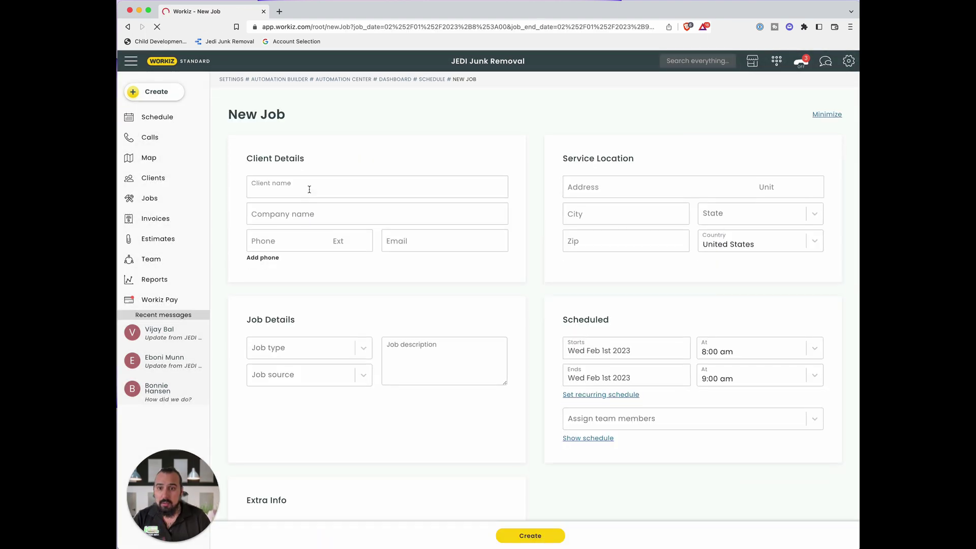
- Pick the existing client by name and assign LA Crew to the job
click(310, 190)
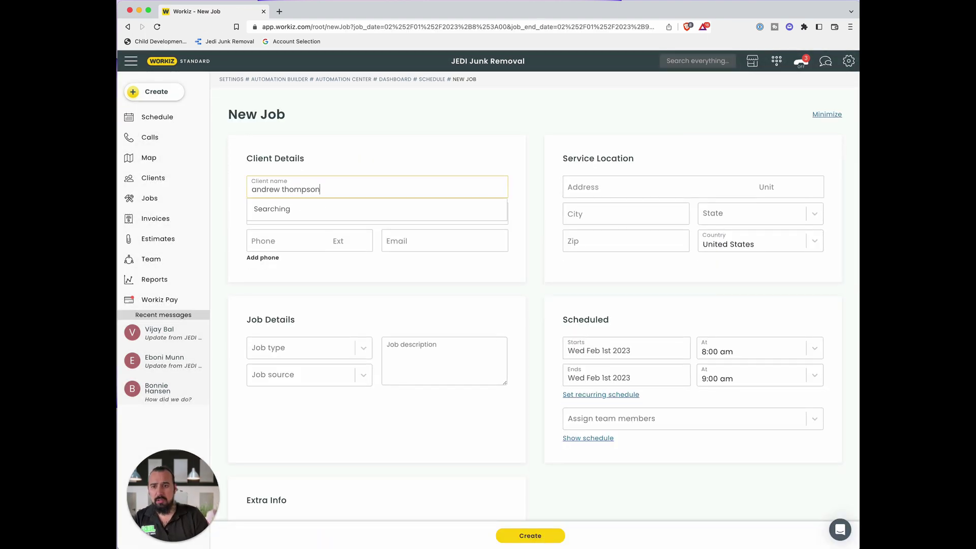
click(305, 214)
click(658, 432)
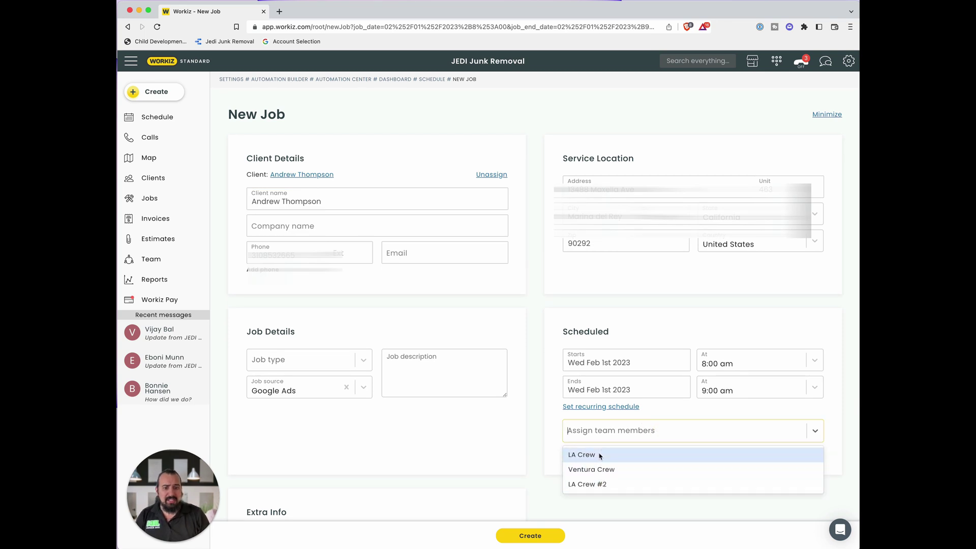
click(630, 453)
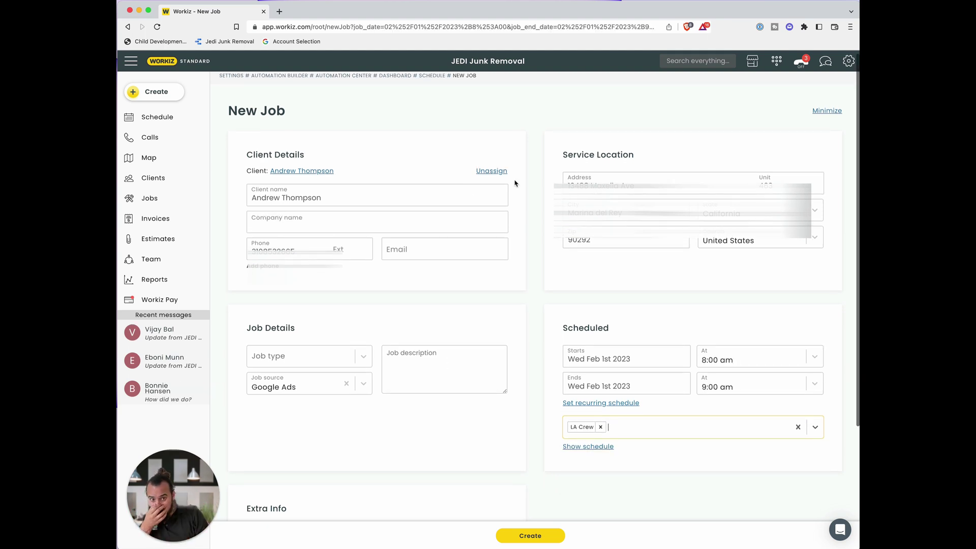
- Enter the description 'a whole bunch of stuff', set job type Apartment Cleanout, and create it
scroll(444, 275, down, 3)
click(441, 235)
text(a whole bunch of stuff)
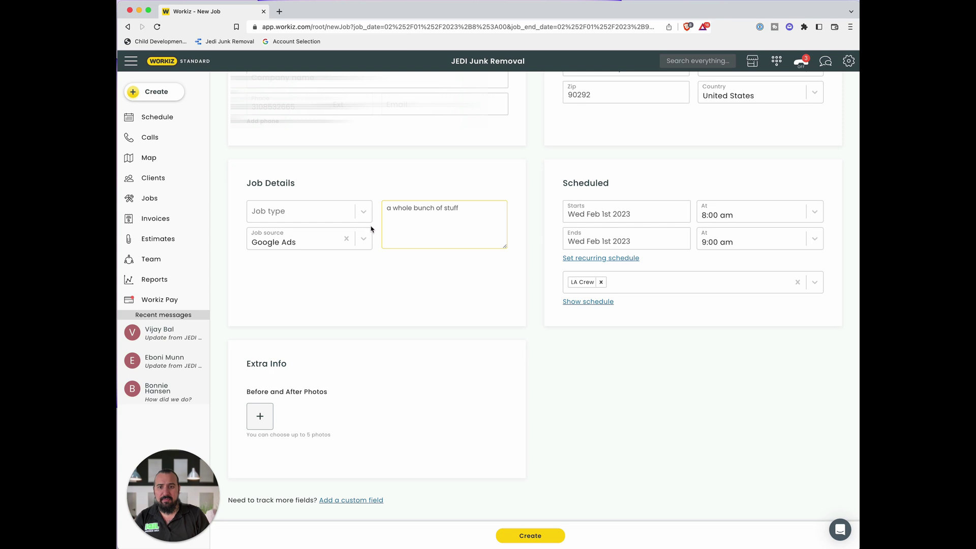
click(363, 212)
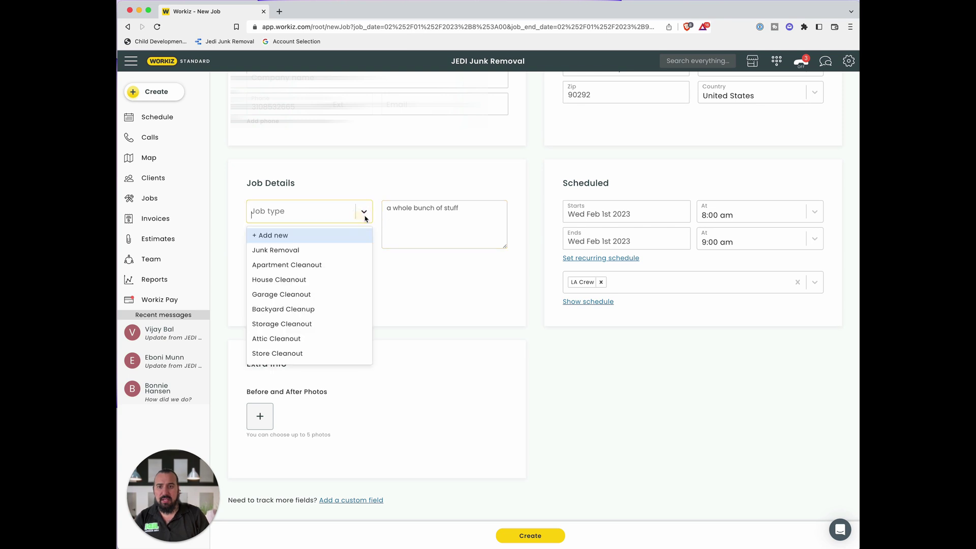
click(299, 265)
click(417, 306)
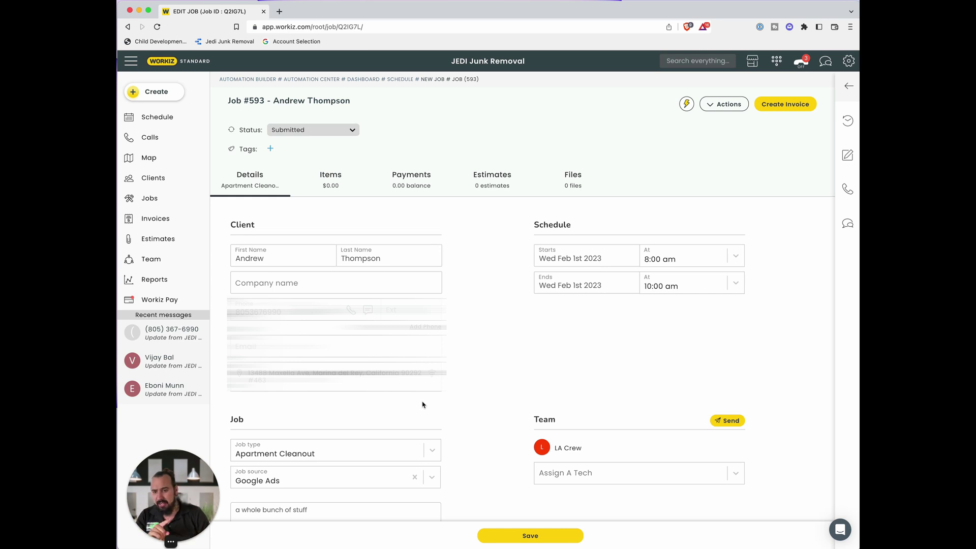
- Add the LA Branch tag to job #593, leaving its status Submitted
scroll(422, 404, down, 3)
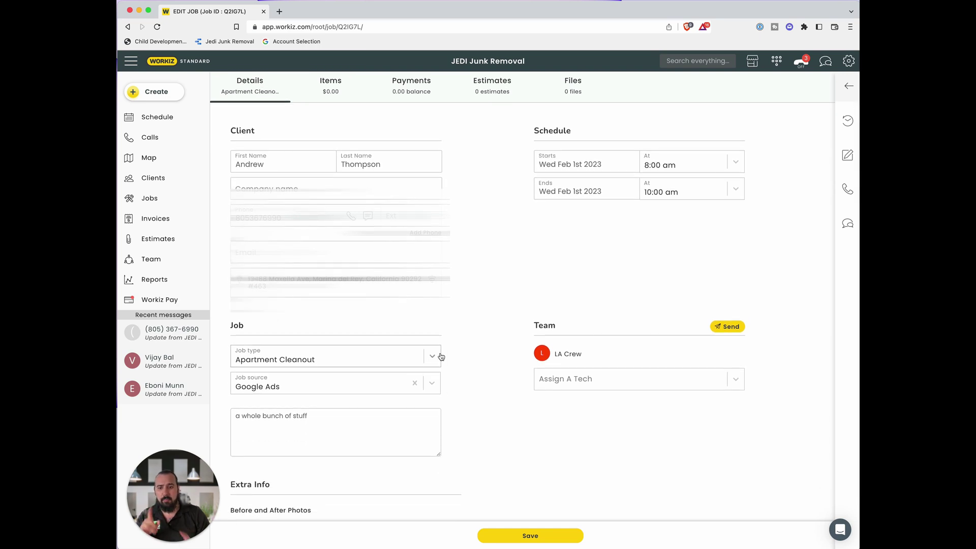
click(440, 357)
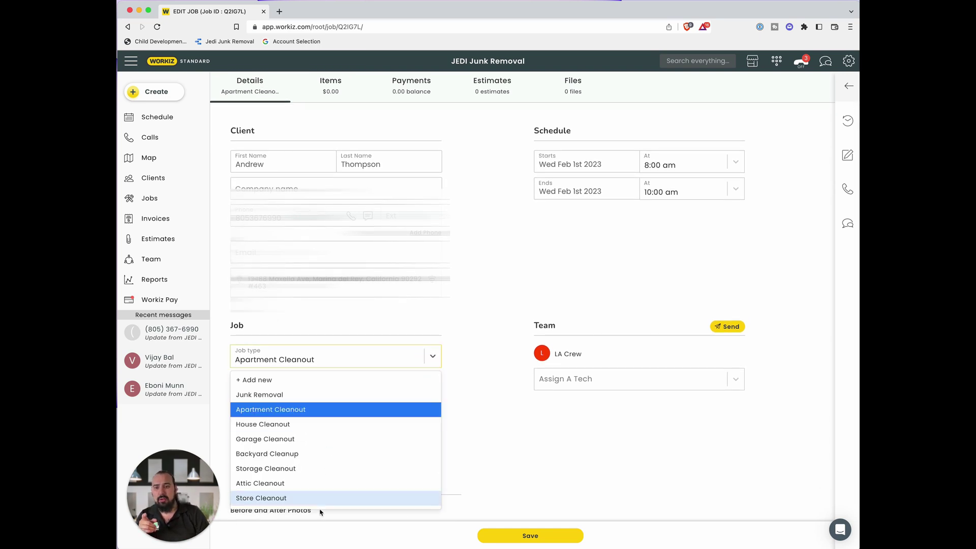
scroll(300, 484, down, 1)
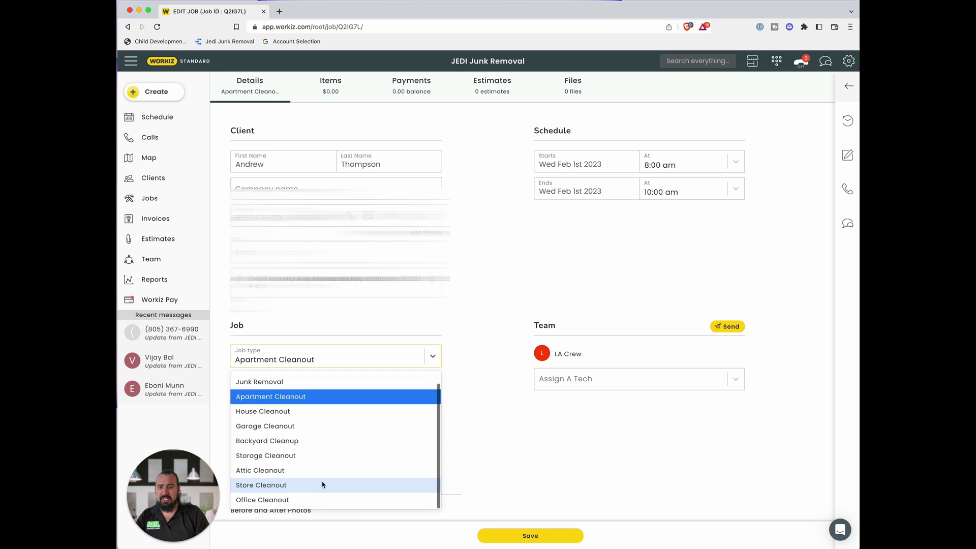
scroll(267, 165, up, 3)
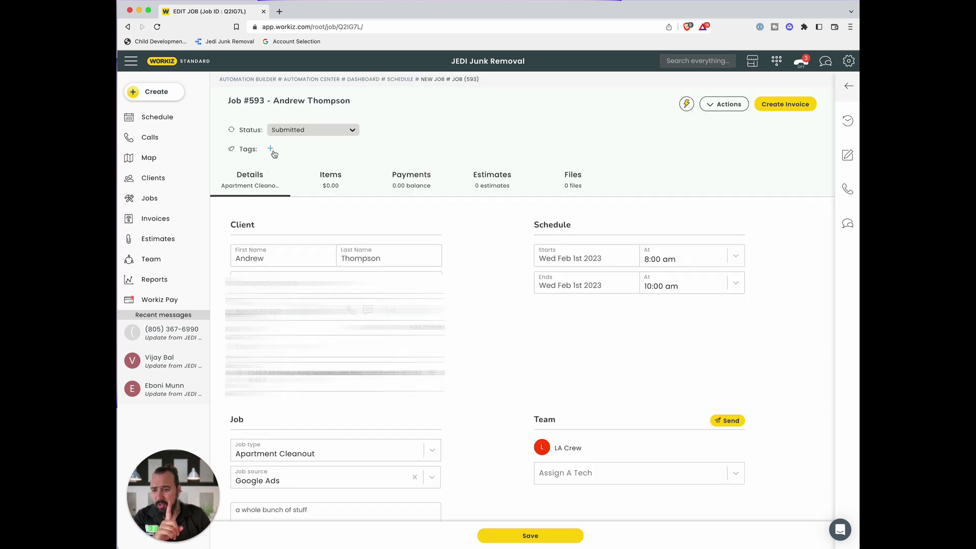
click(273, 152)
click(298, 218)
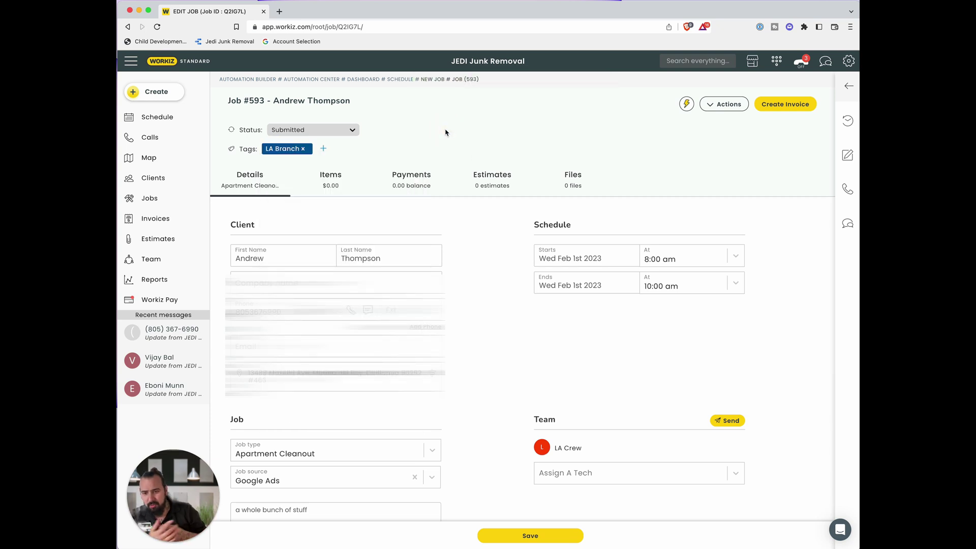
click(342, 130)
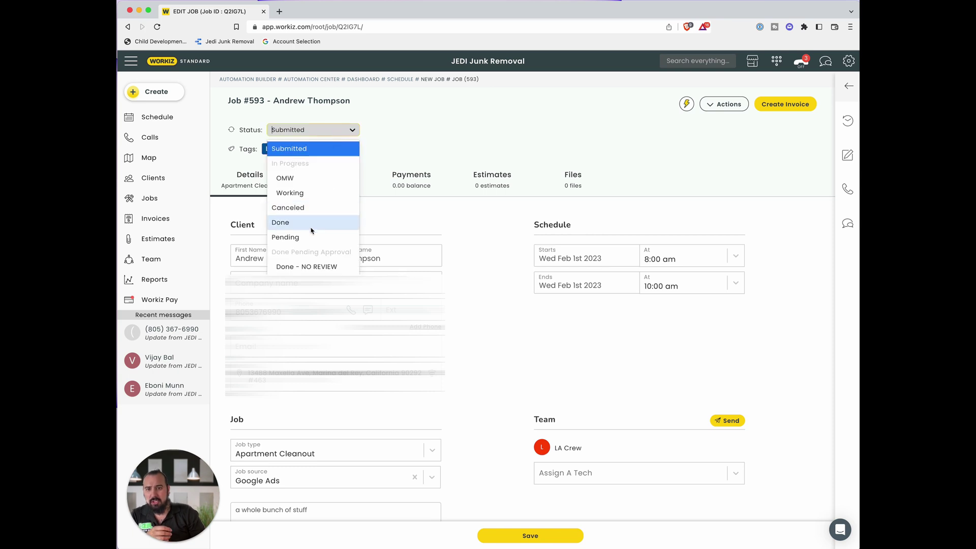
click(389, 162)
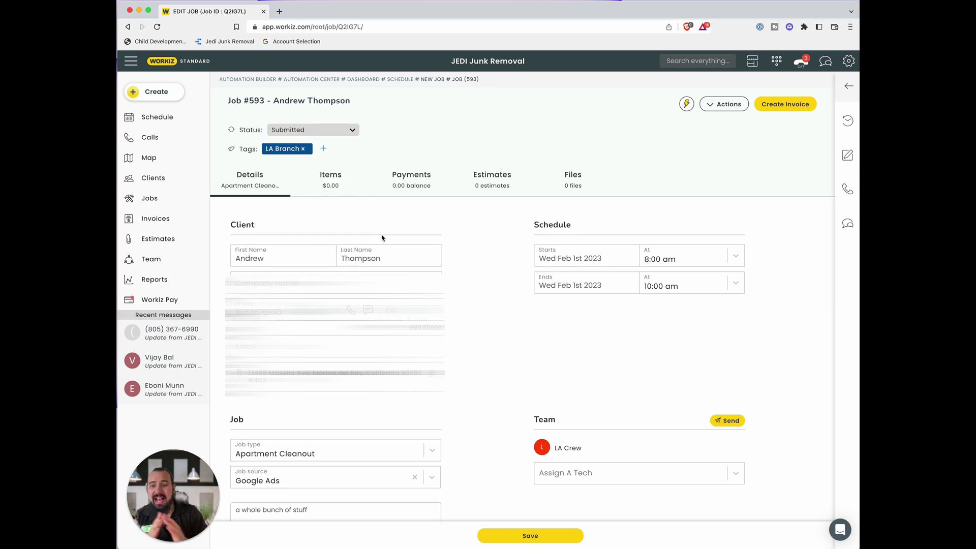
- Add the Trailer - Full Load item and apply Standard Tax
click(335, 189)
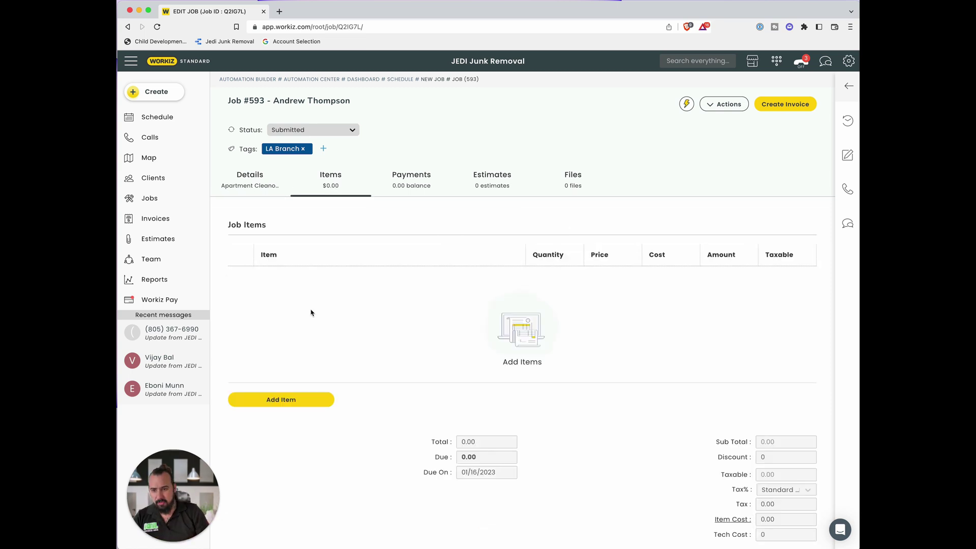
click(286, 401)
scroll(445, 396, up, 1)
click(447, 378)
click(558, 379)
click(786, 413)
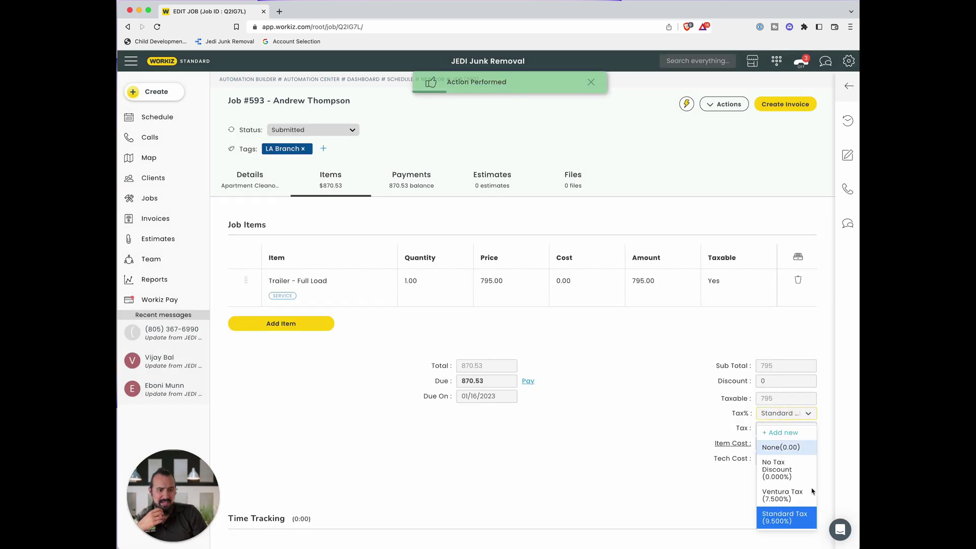
click(792, 519)
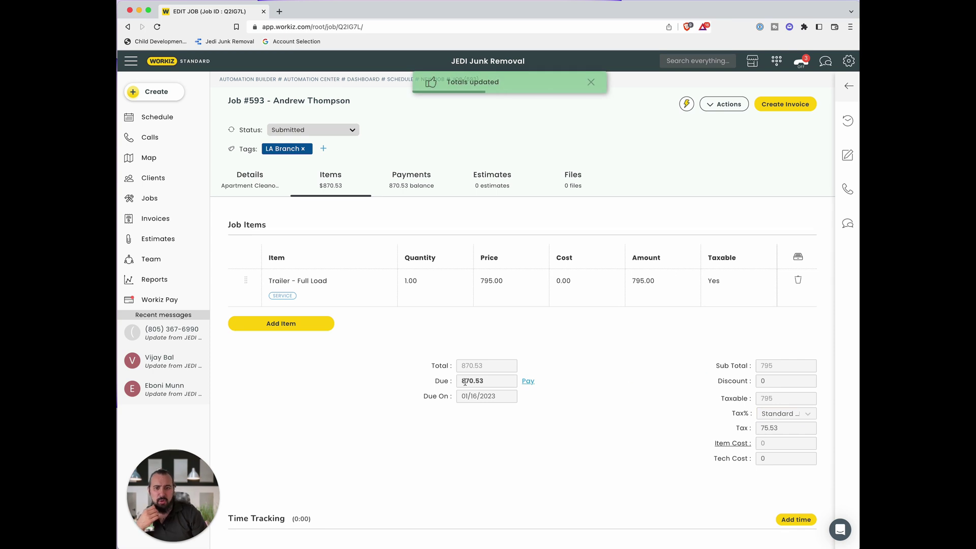
- Add Extra - Heavy Weight and Extra - Long Distance with quantity 2
click(281, 323)
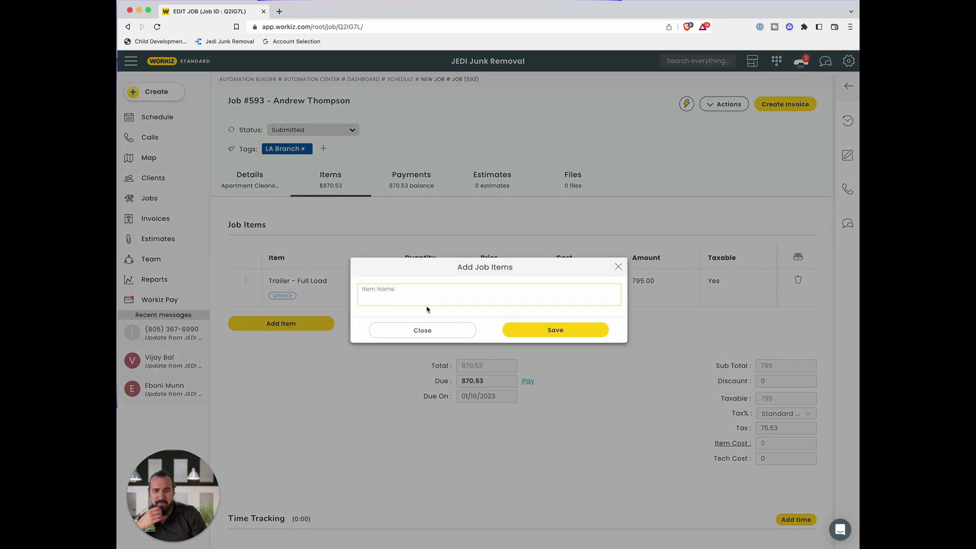
text(extra)
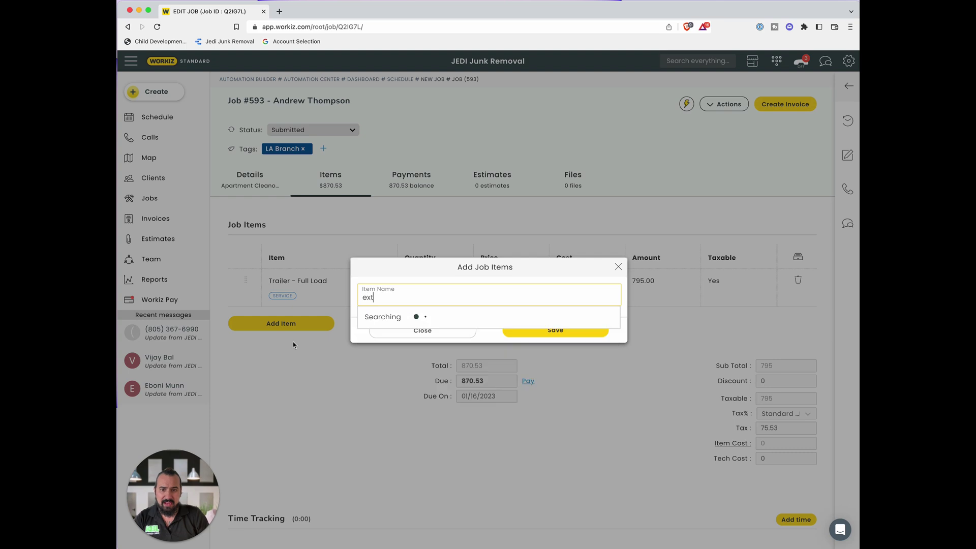
click(445, 319)
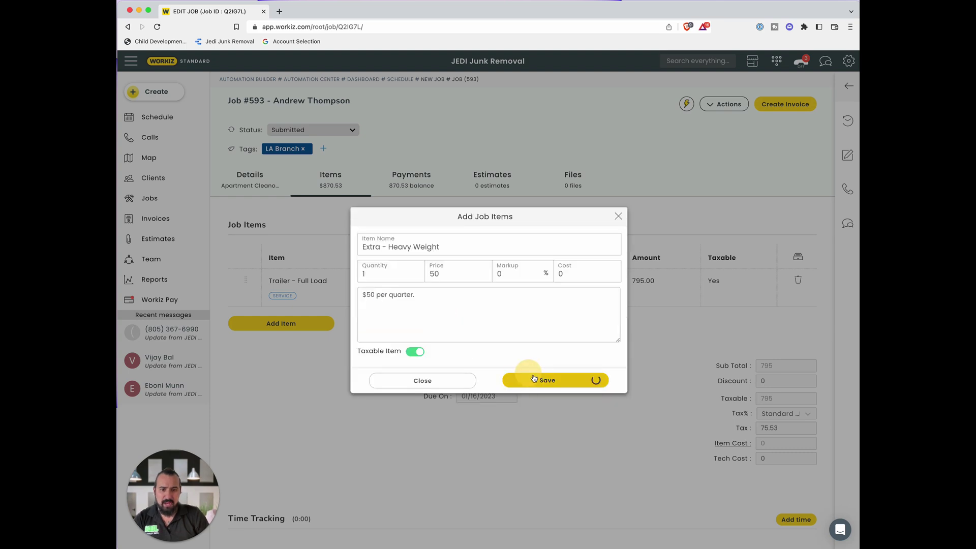
click(592, 381)
text(extra)
key(Escape)
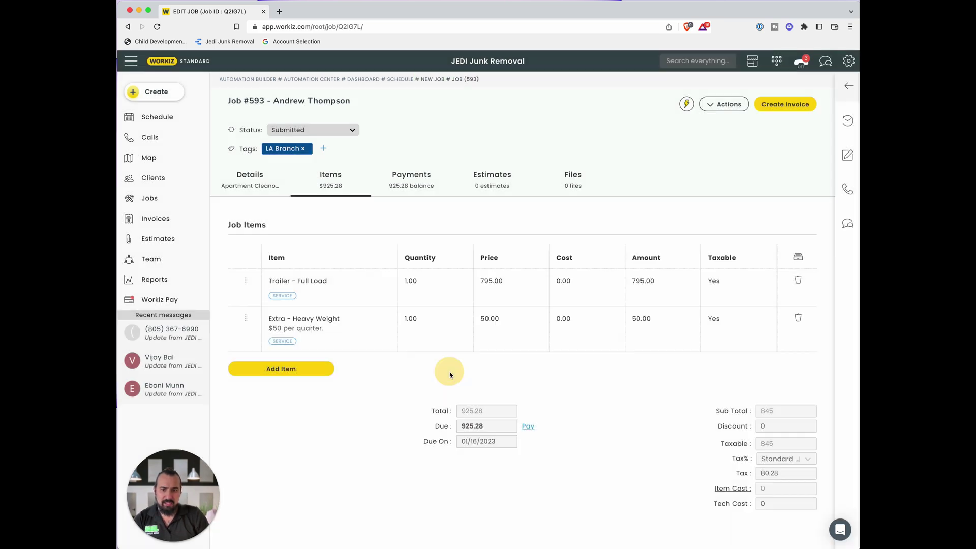
click(281, 369)
text(extra)
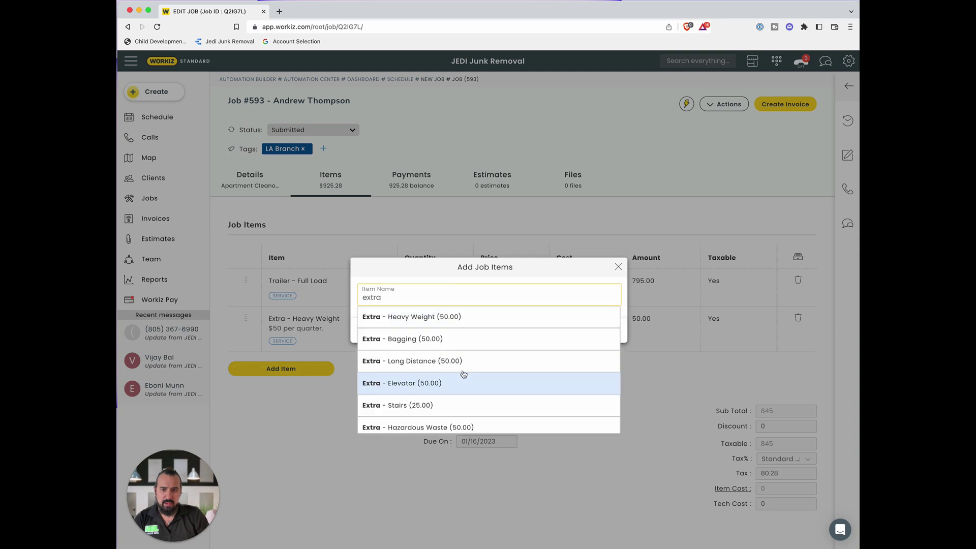
click(460, 360)
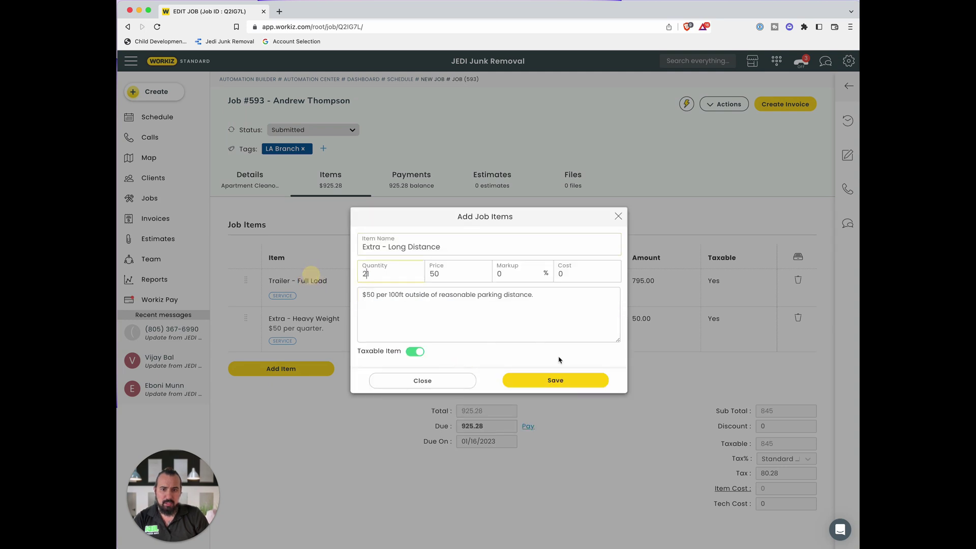
click(544, 385)
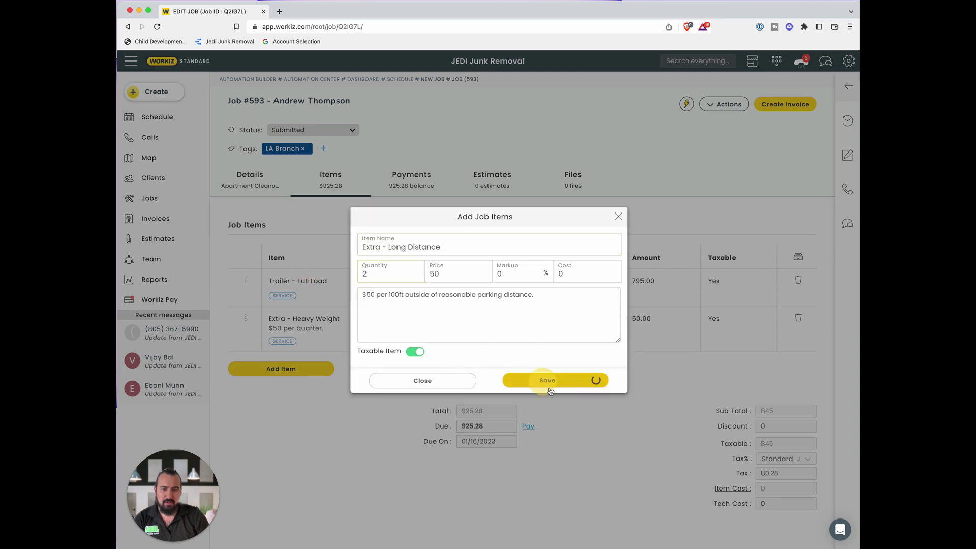
- Add the Extra - Hazardous Waste item to the job
click(300, 416)
text(extra)
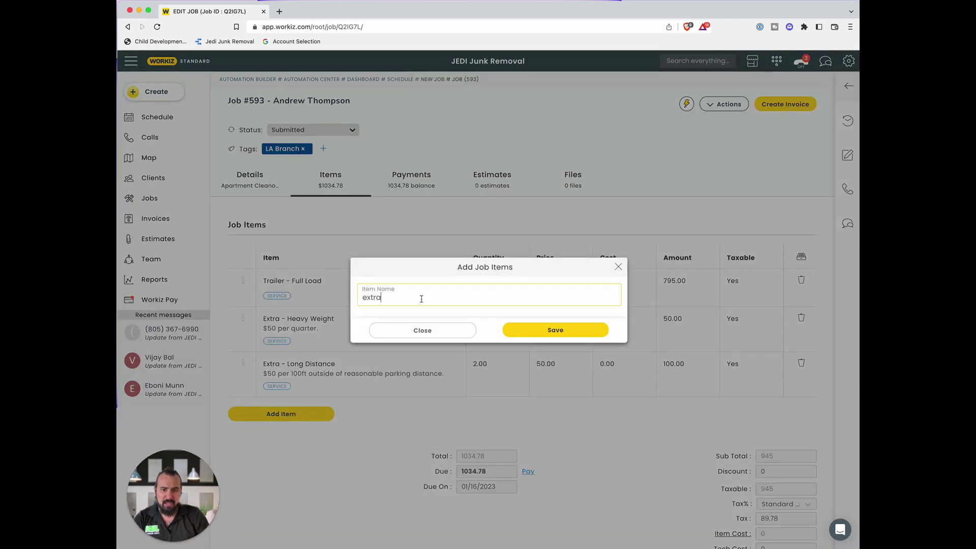
click(451, 426)
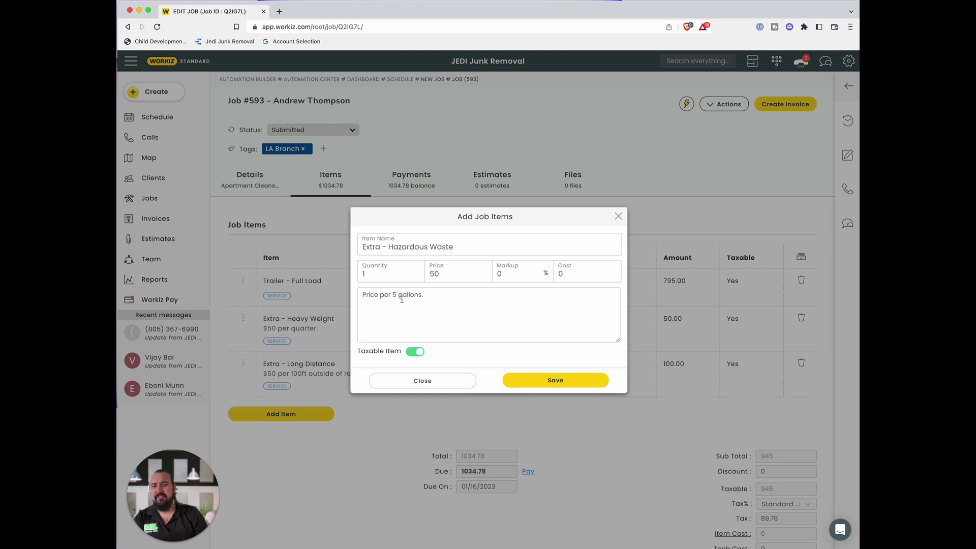
click(555, 380)
scroll(661, 407, down, 3)
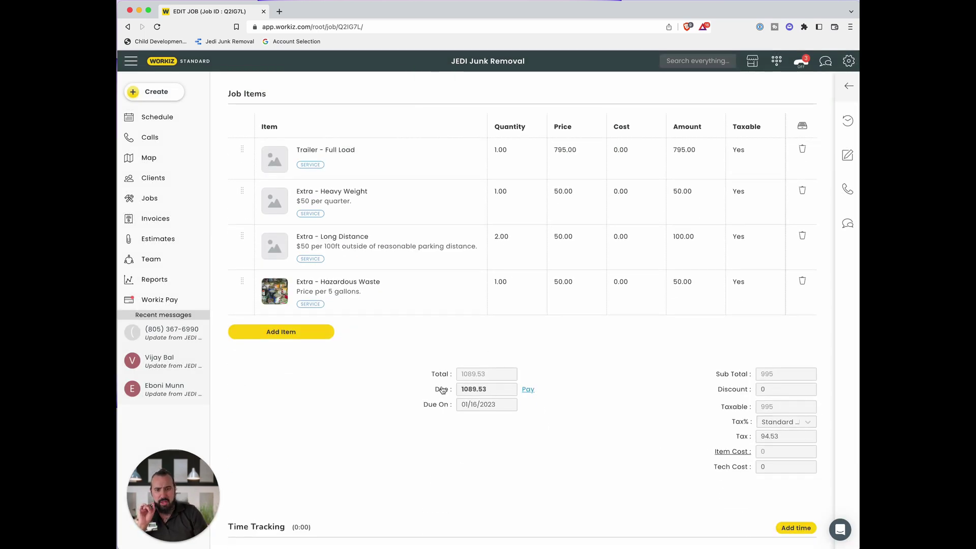
scroll(451, 351, up, 1)
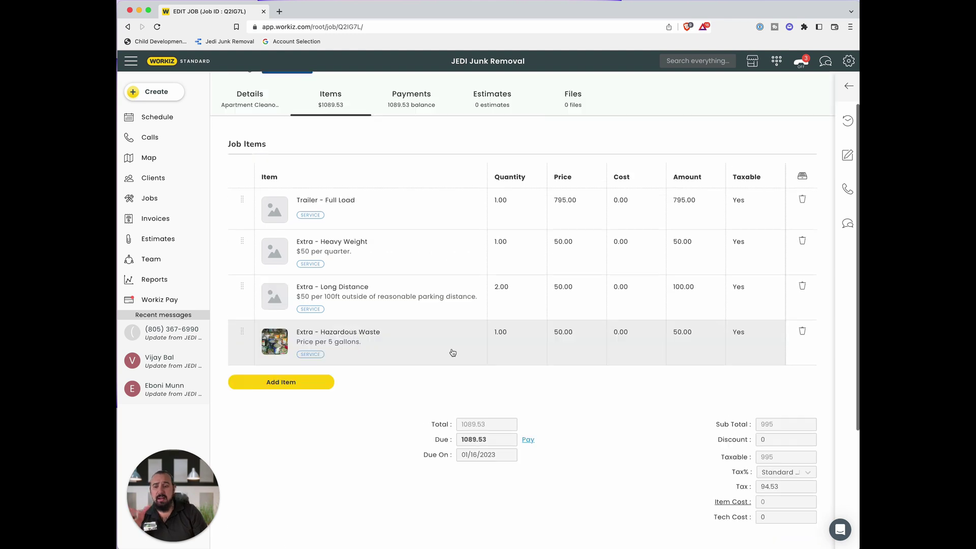
scroll(425, 407, up, 1)
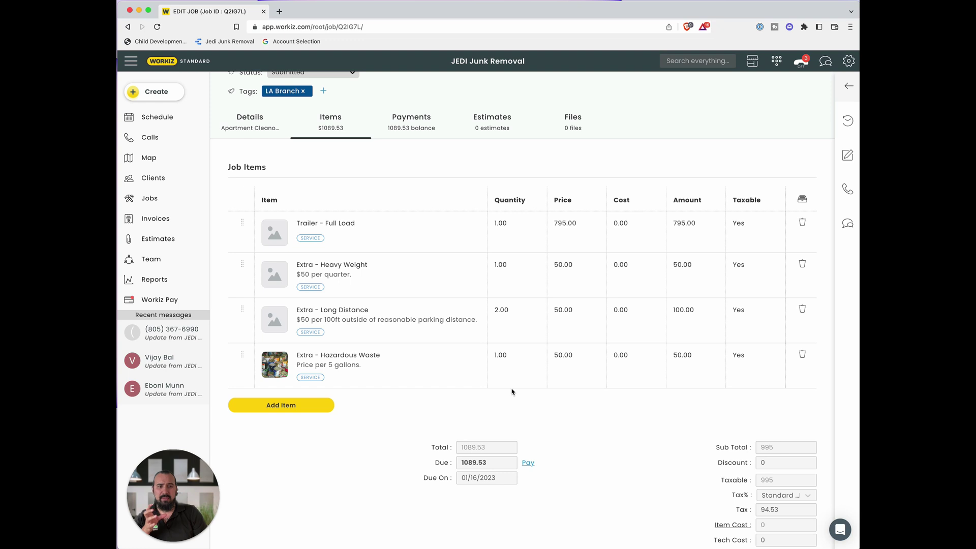
- Delete the Heavy Weight and Long Distance extras
click(802, 264)
click(516, 190)
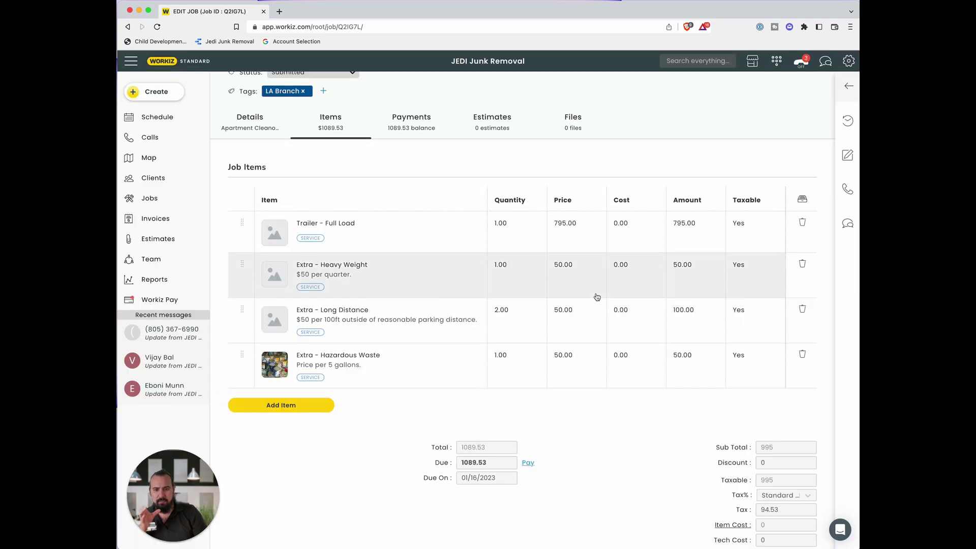
click(803, 267)
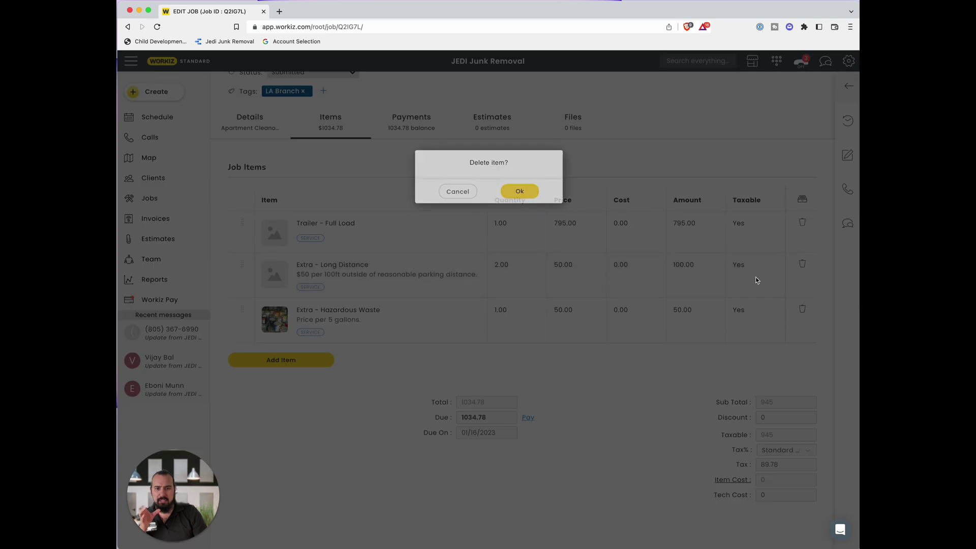
click(523, 194)
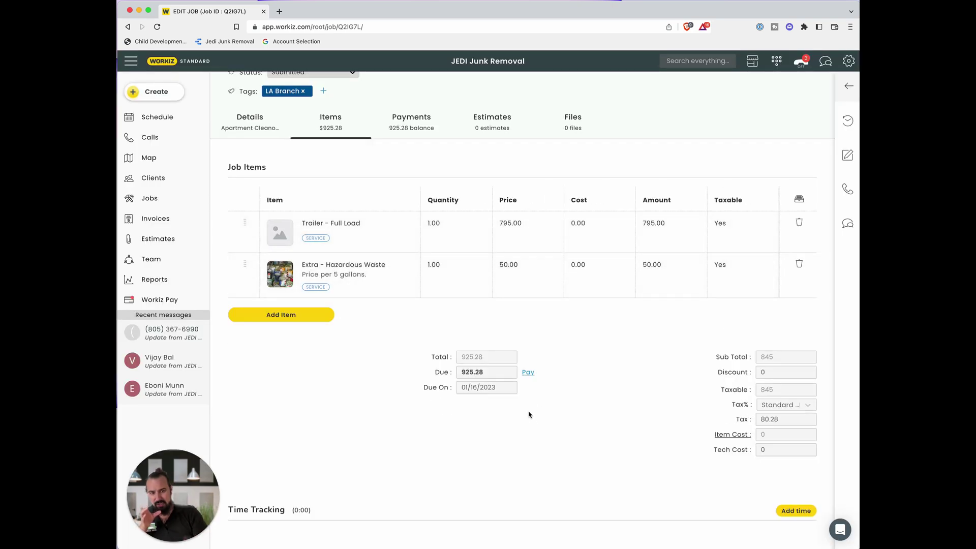
- Set the tax to No Tax Discount and apply a 10% discount
click(808, 404)
click(794, 470)
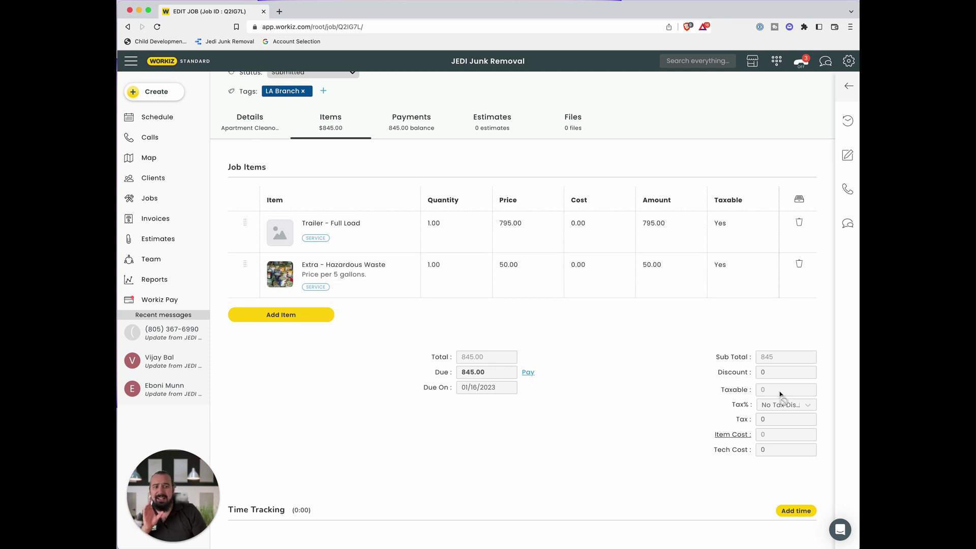
click(796, 375)
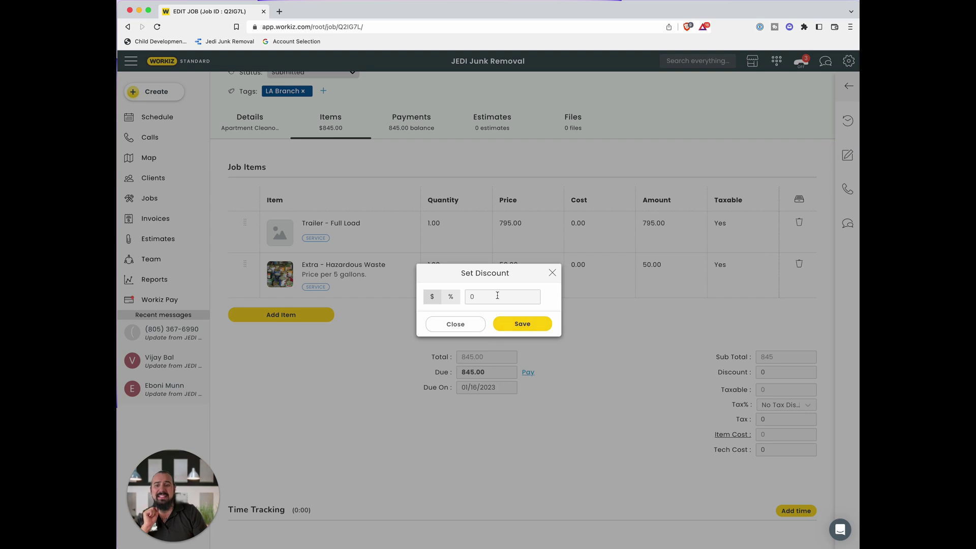
click(451, 296)
text(10)
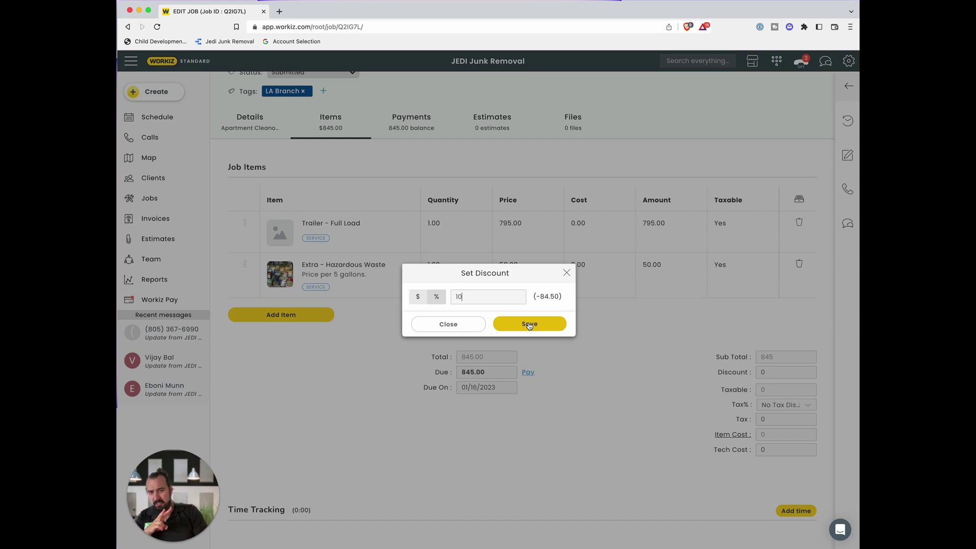
click(530, 324)
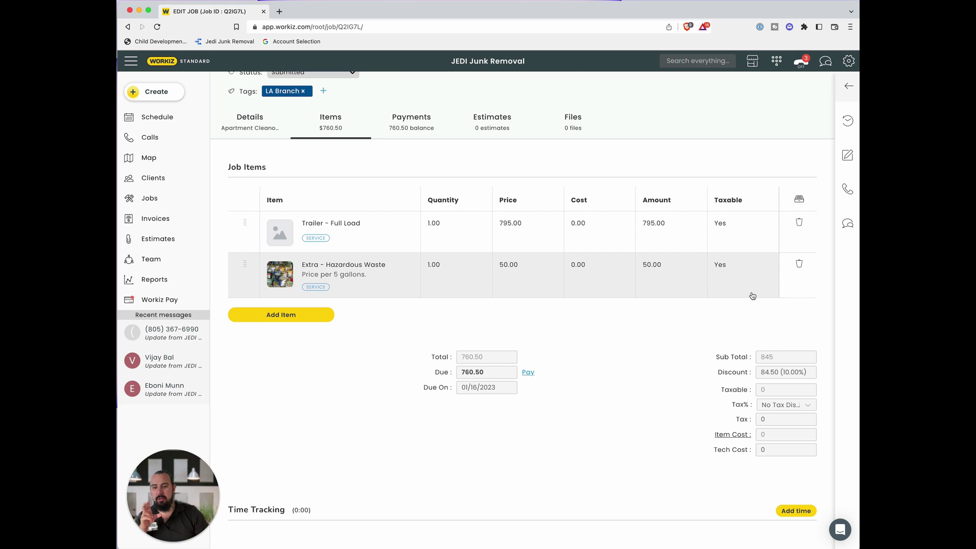
- Delete the Hazardous Waste extra from the job's items
click(799, 266)
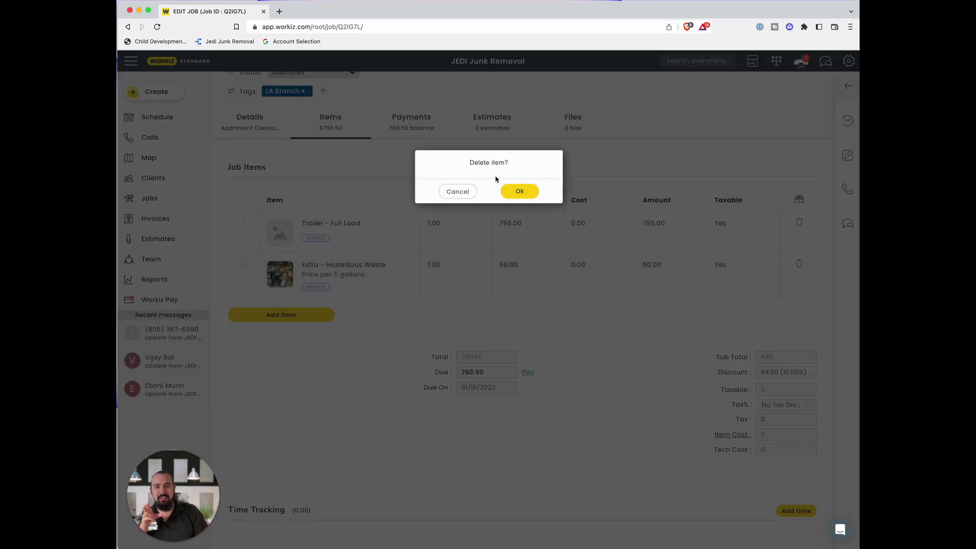
click(513, 191)
scroll(503, 321, up, 2)
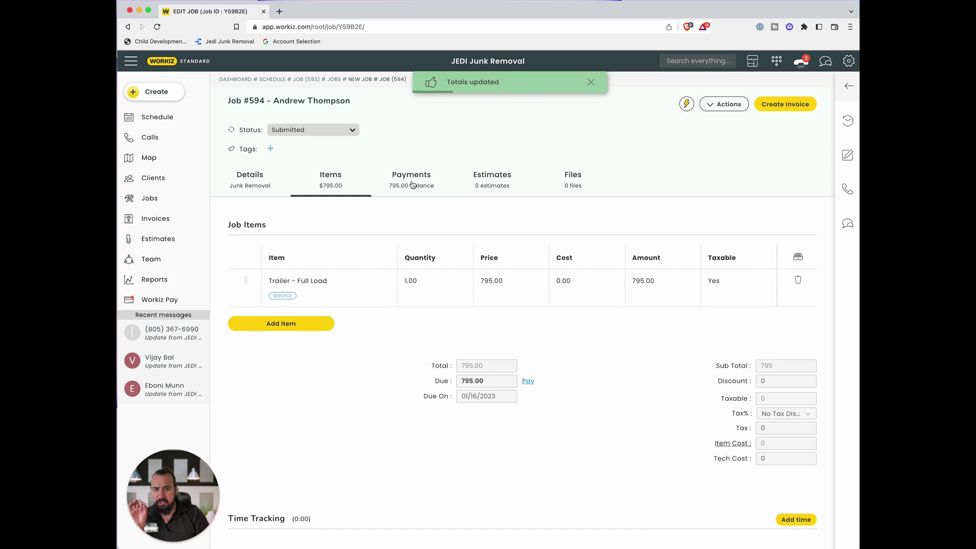
- Record a 795.00 Credit offline payment with a confirmation entry
click(416, 178)
click(785, 278)
click(529, 268)
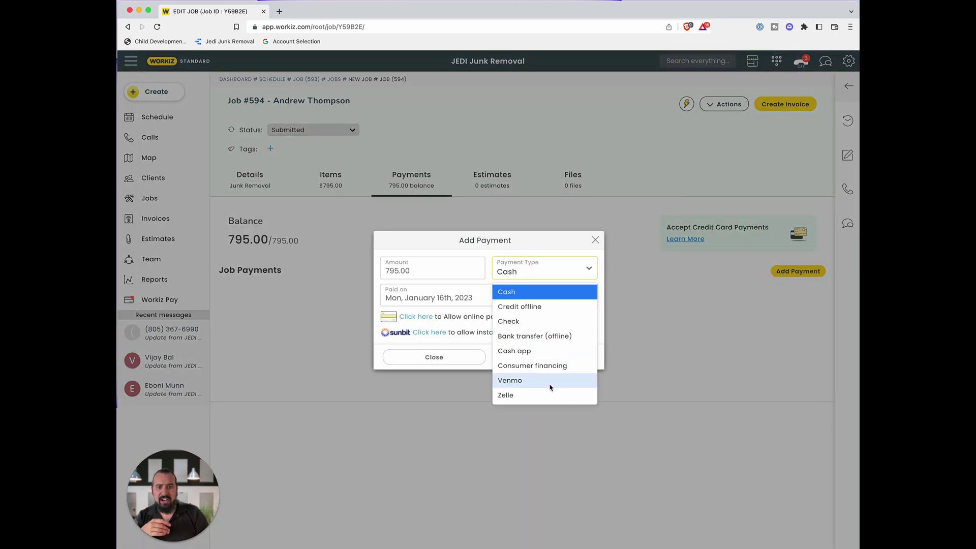
click(547, 307)
click(453, 283)
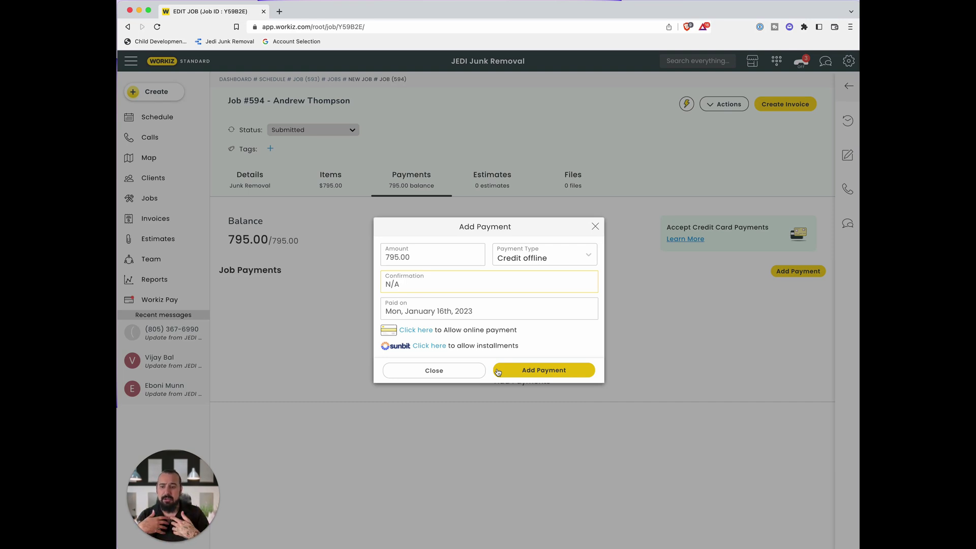
click(547, 371)
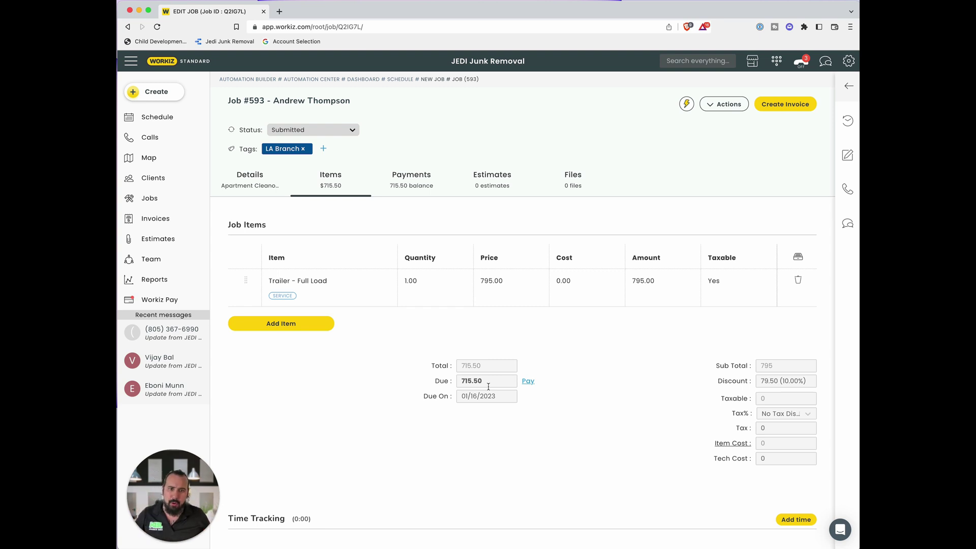
- Remove the Trailer - Full Load item, delete test job #593, and show the Schedule
click(799, 281)
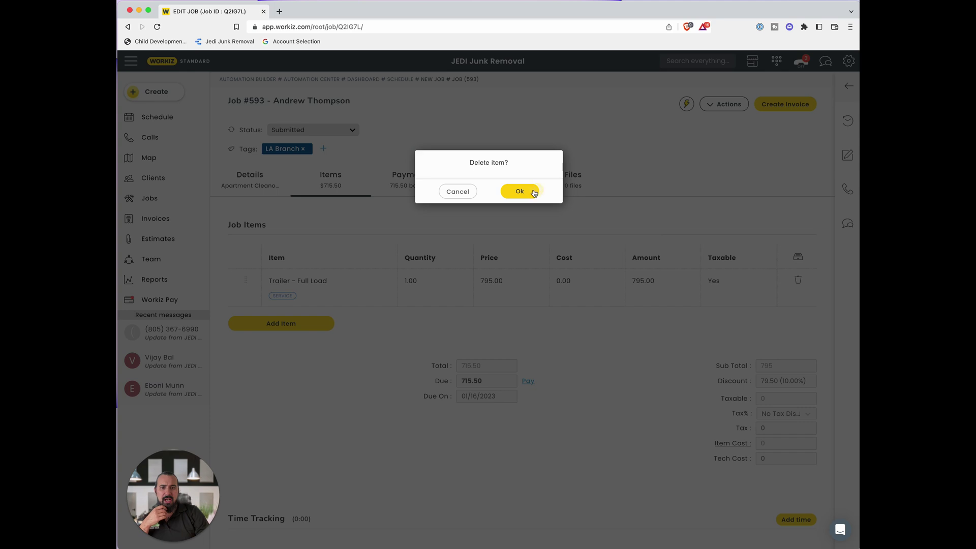
click(537, 193)
click(726, 105)
click(694, 206)
click(567, 370)
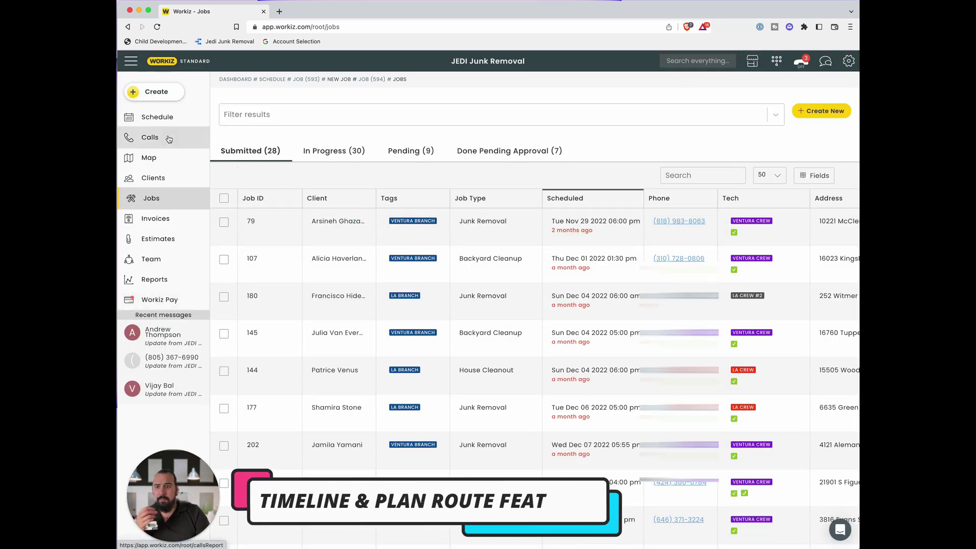
click(164, 120)
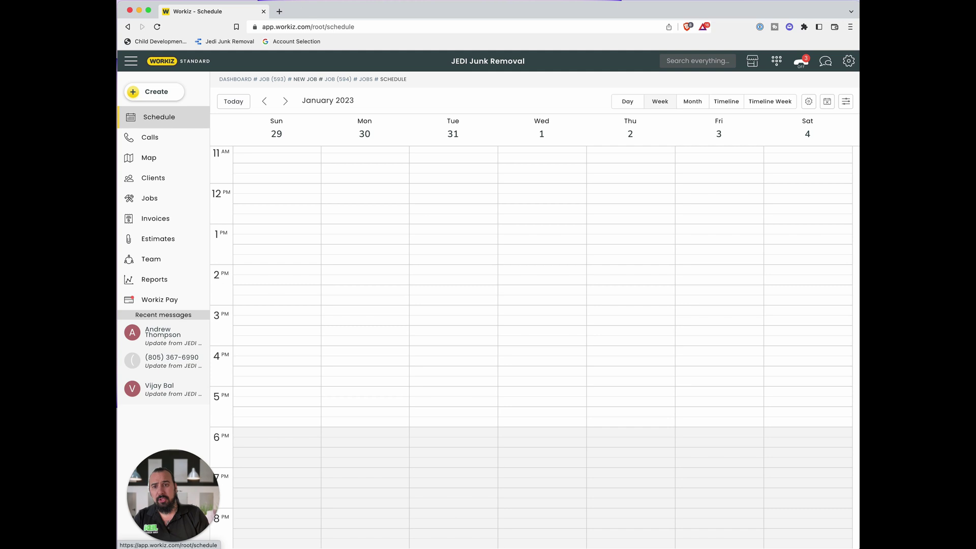
- Step back to the week of January 15–21 and switch to the crew timeline
click(264, 101)
click(264, 101)
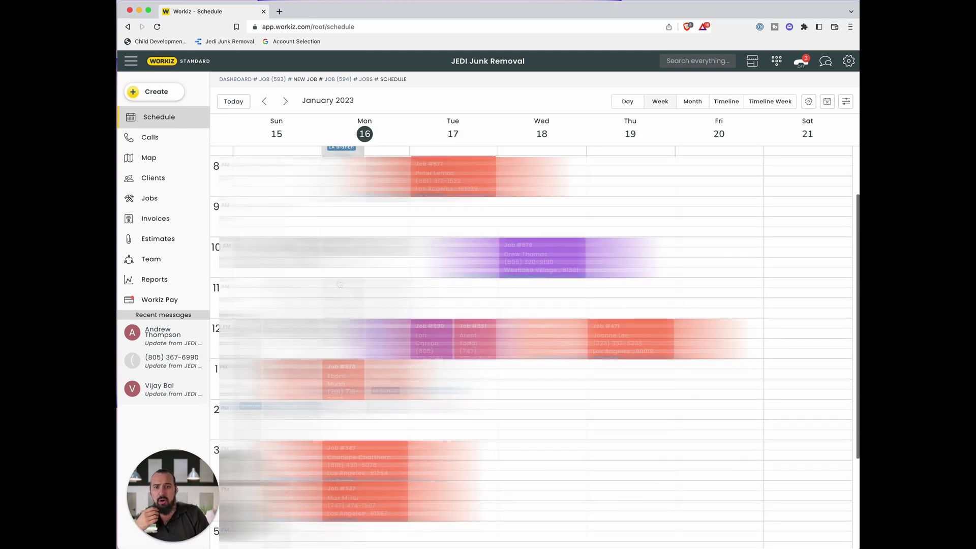
scroll(340, 284, up, 3)
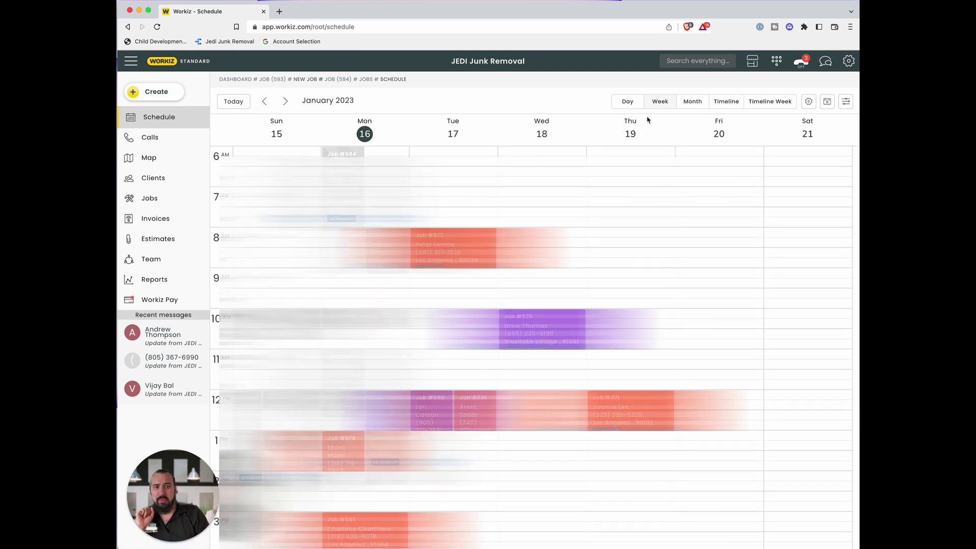
click(724, 102)
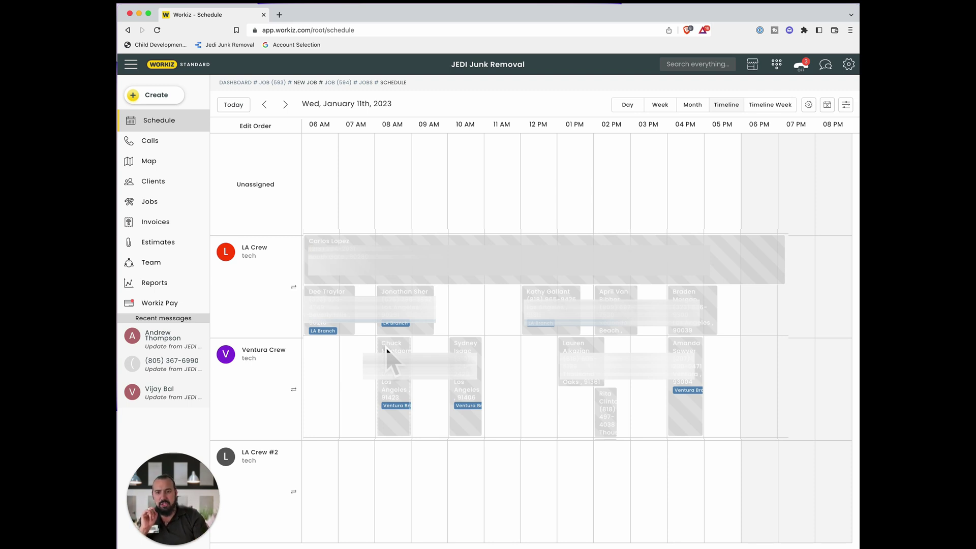
- Jump the schedule to today, Monday January 16th 2023, trying day and week views
click(625, 105)
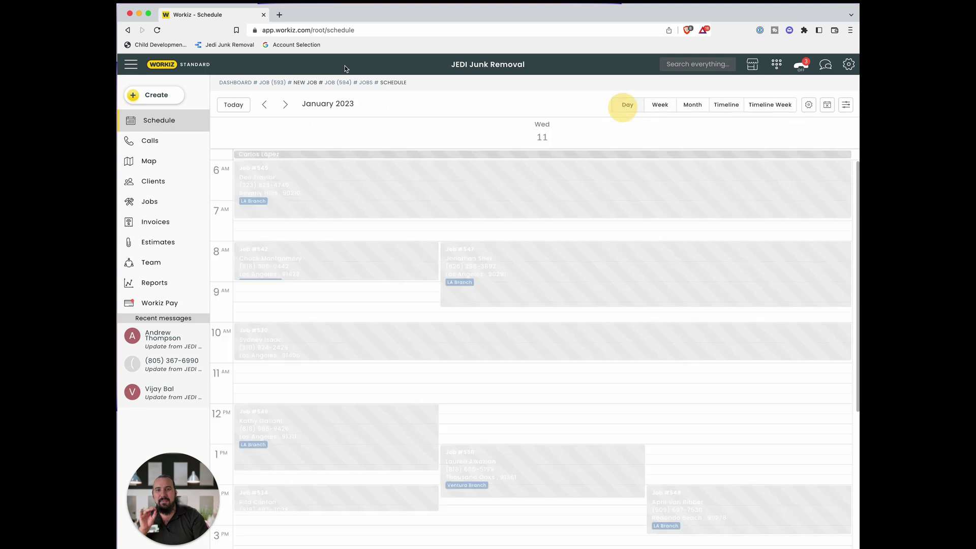
click(231, 105)
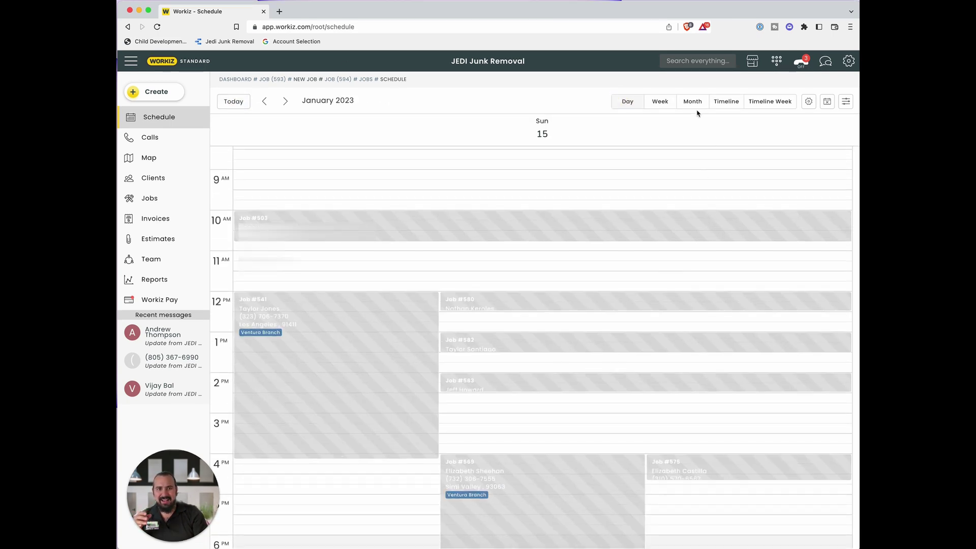
click(660, 101)
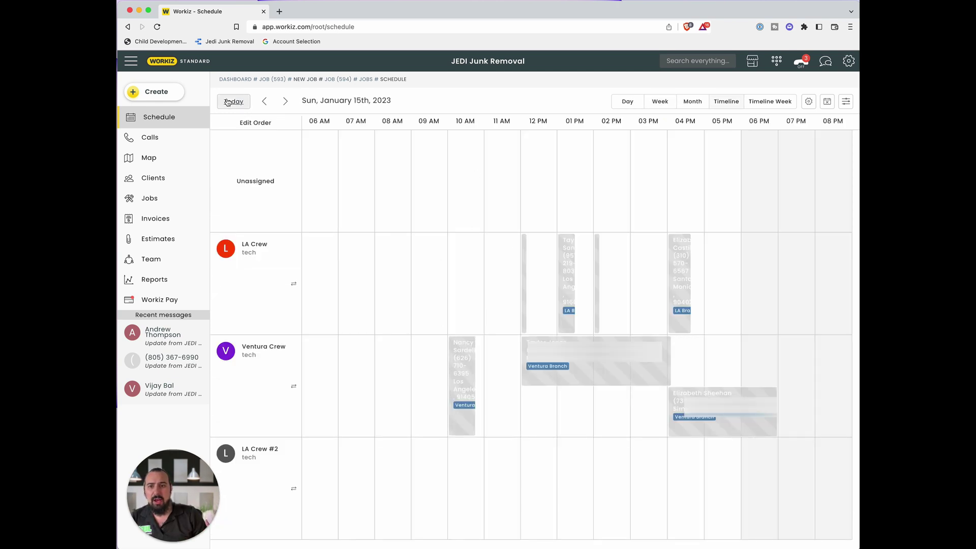
click(233, 101)
mouse_move(292, 300)
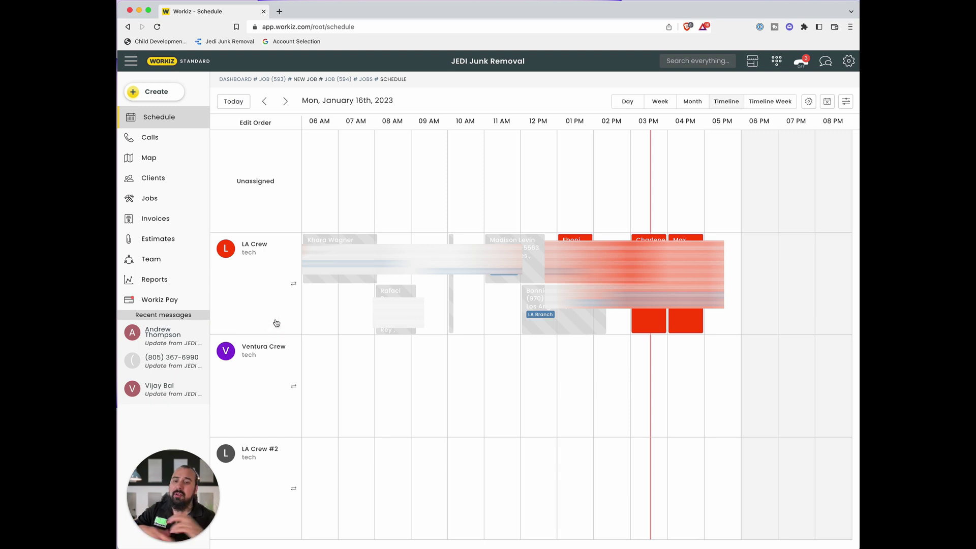
- Show the LA Crew's 78.7-mile planned route and pan to see all eight stops
click(295, 287)
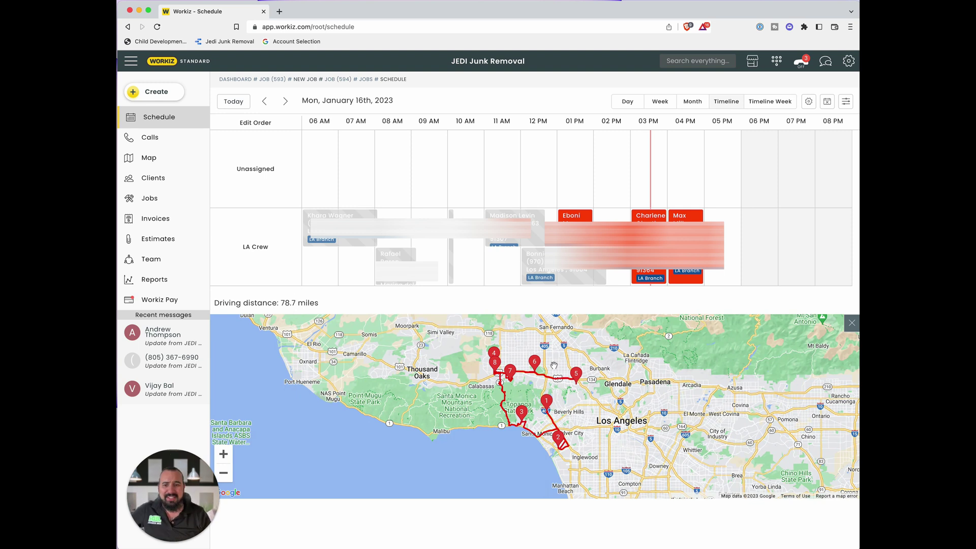
scroll(515, 429, up, 5)
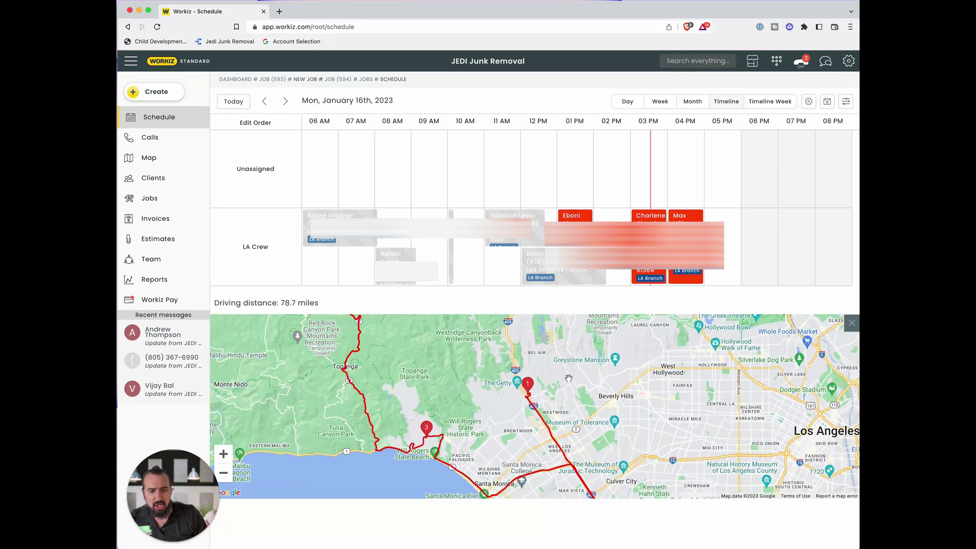
scroll(568, 378, down, 5)
drag(584, 380, 631, 428)
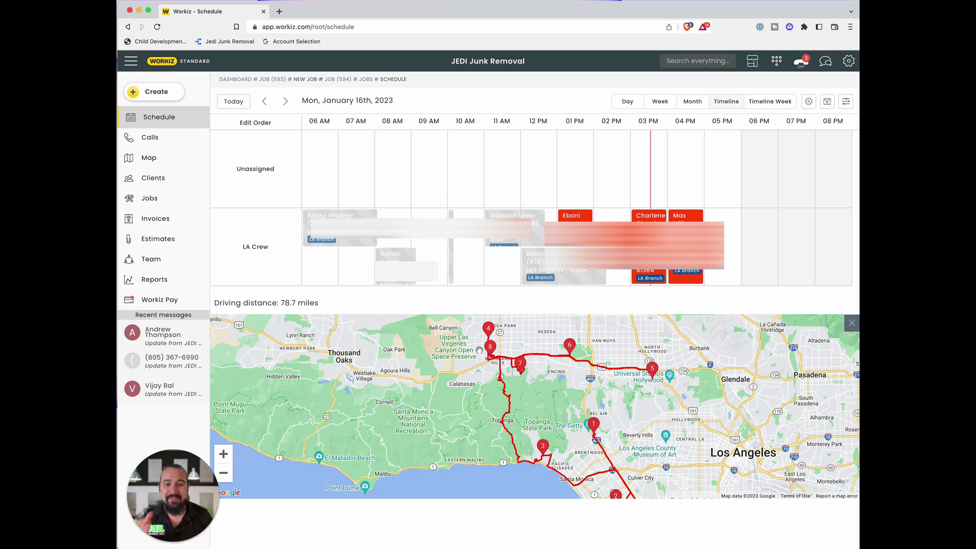
mouse_move(650, 462)
mouse_down()
mouse_move(605, 402)
mouse_move(656, 455)
mouse_up()
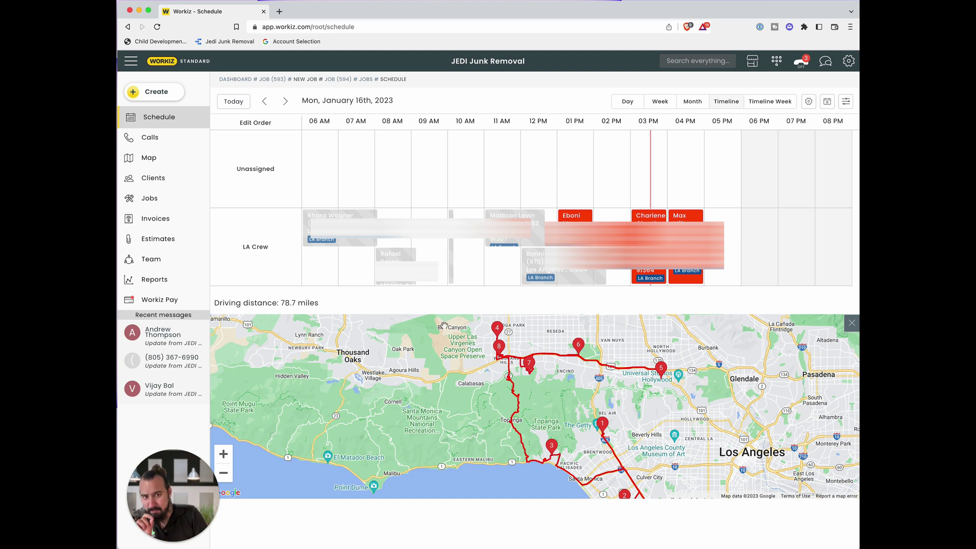
- Step the dates through January 17th and back, then open the Ventura Crew's afternoon job in full
click(286, 102)
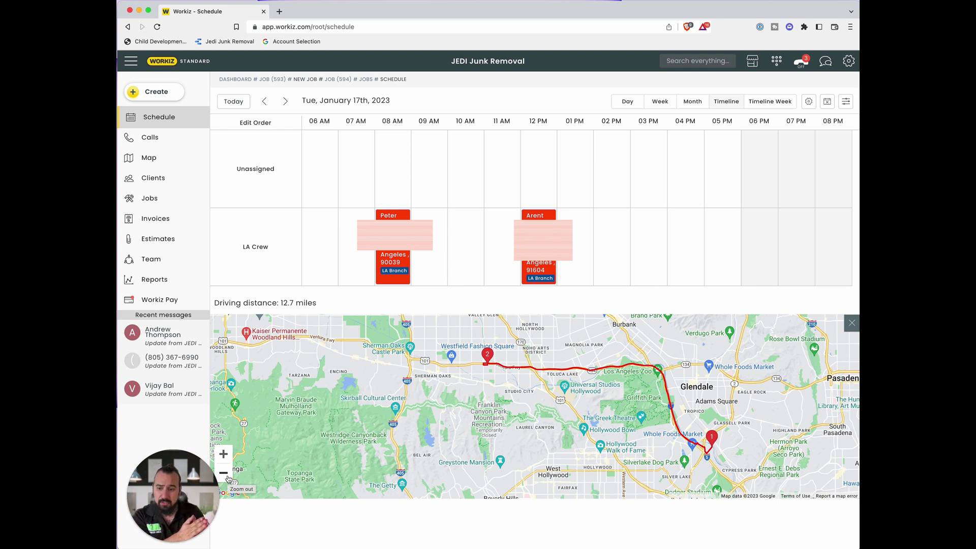
click(264, 101)
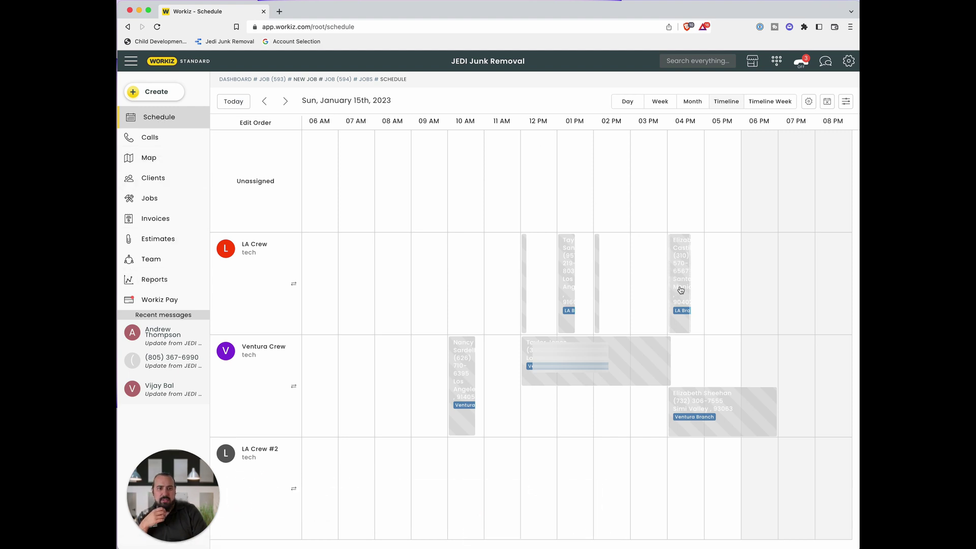
click(712, 407)
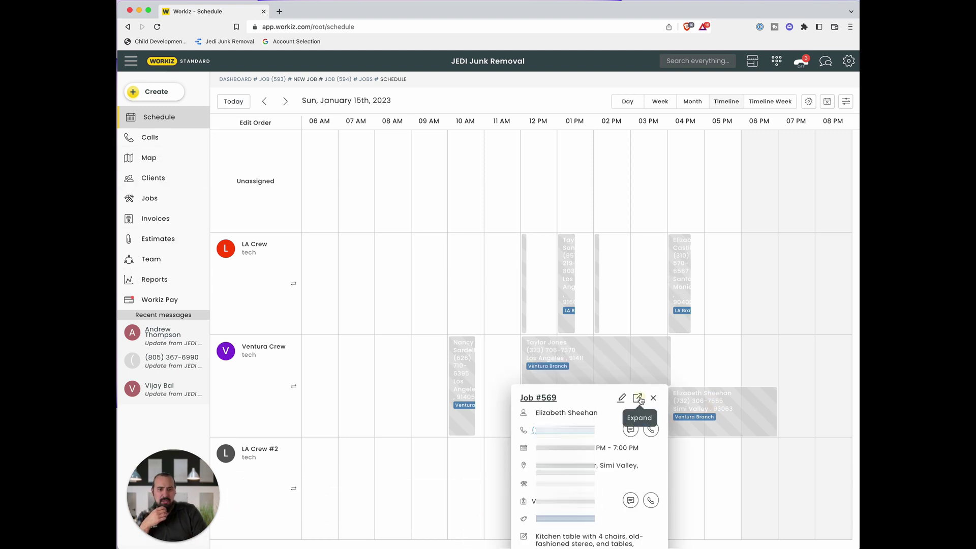
click(637, 398)
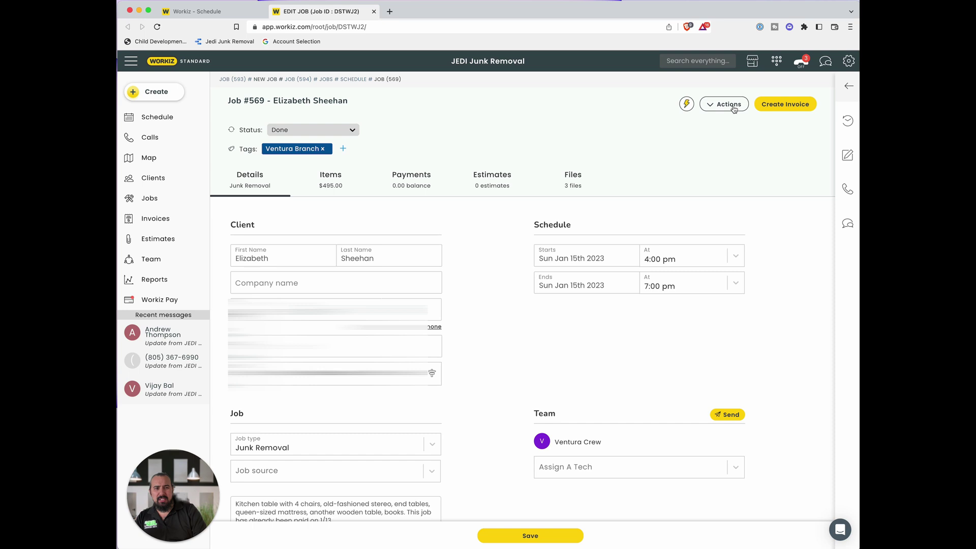
- Create invoice 50 for Job #569 with Trailer - 1/2 Load at 495.00 and preview its PDF
click(792, 106)
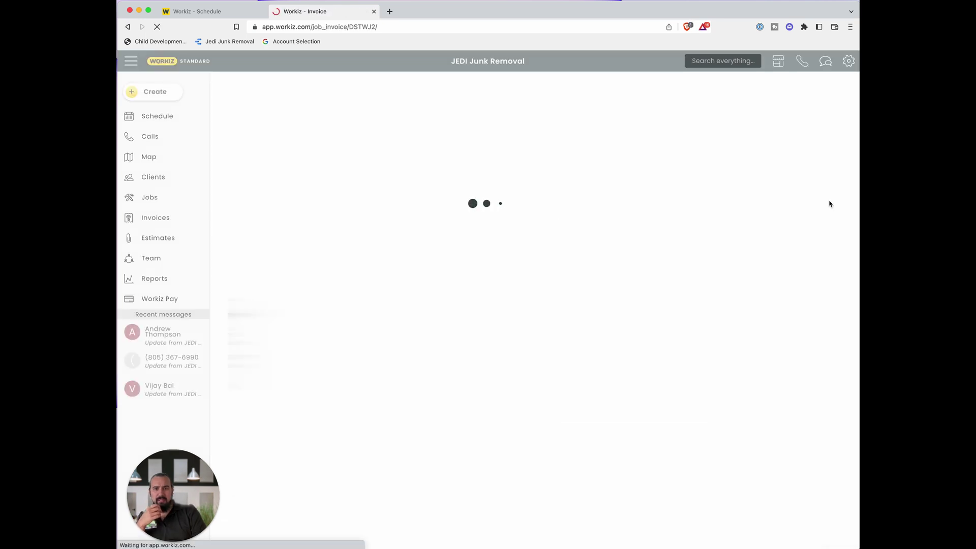
click(769, 125)
click(742, 187)
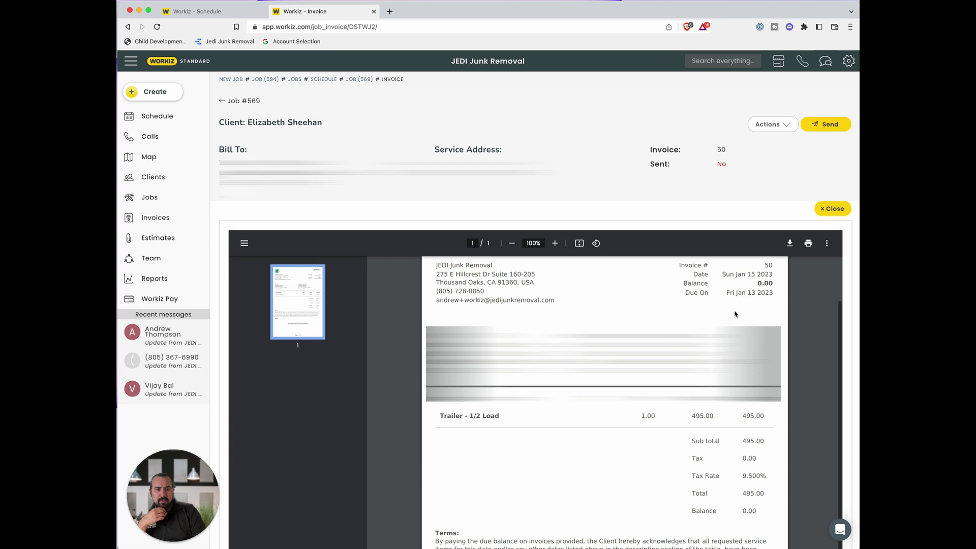
drag(469, 416, 762, 420)
scroll(449, 303, up, 2)
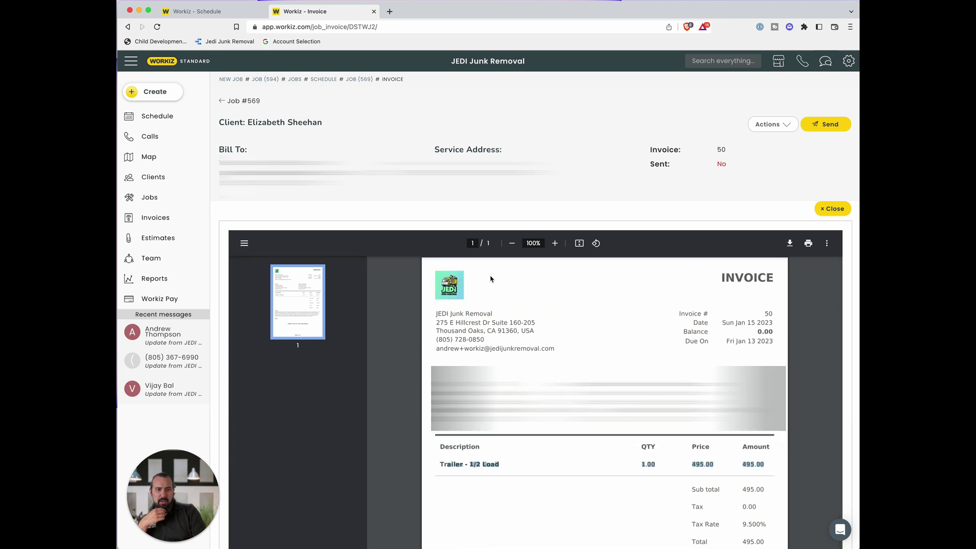
click(829, 209)
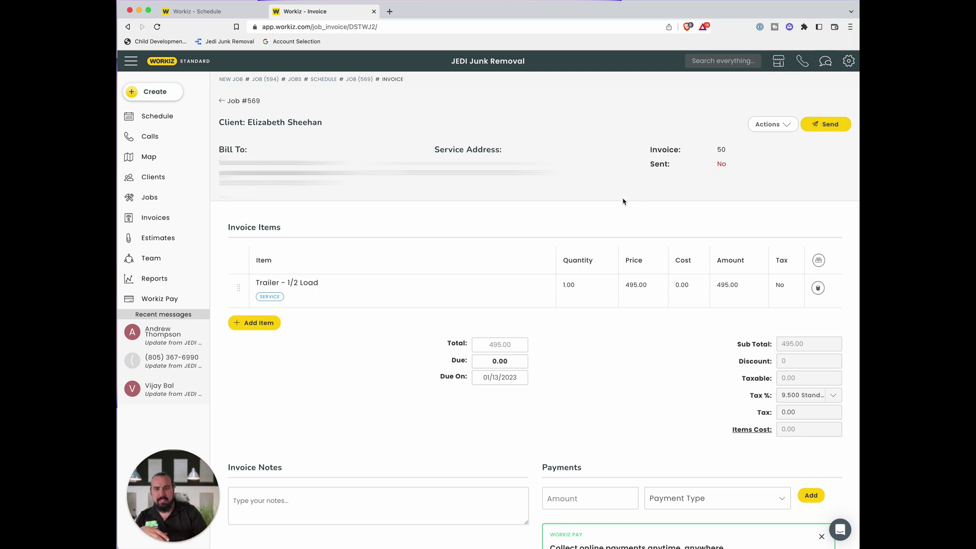
scroll(623, 201, down, 1)
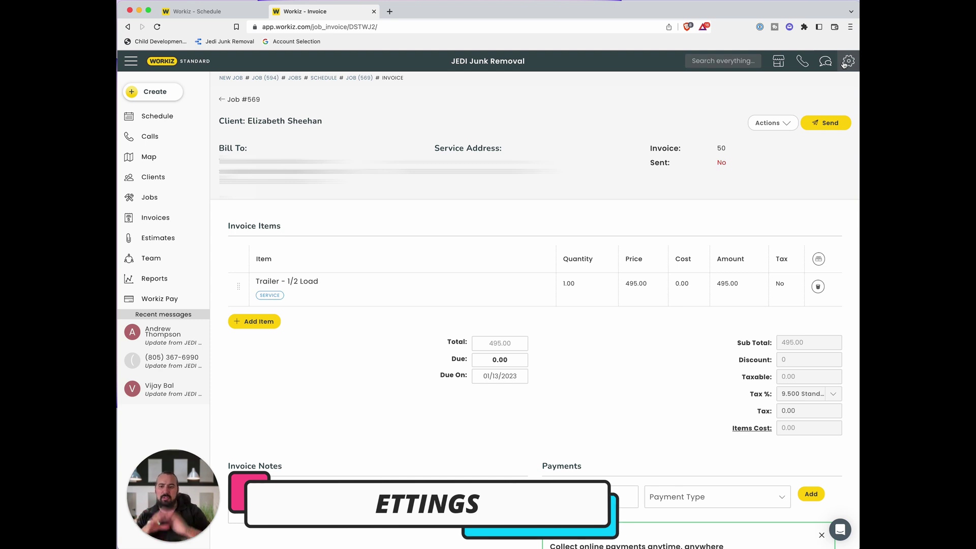
click(848, 61)
- Check the Job Types settings, then open the Documents templates settings page
click(759, 223)
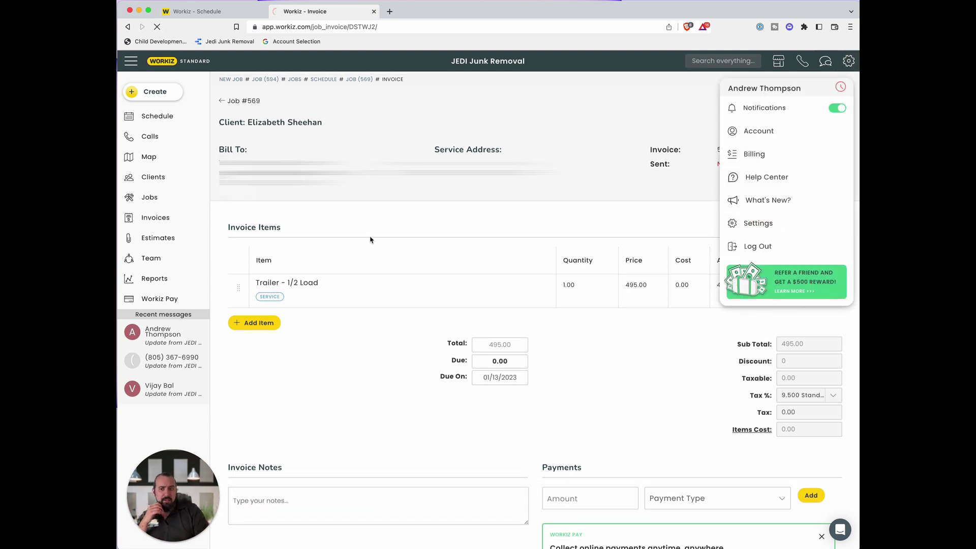
click(394, 335)
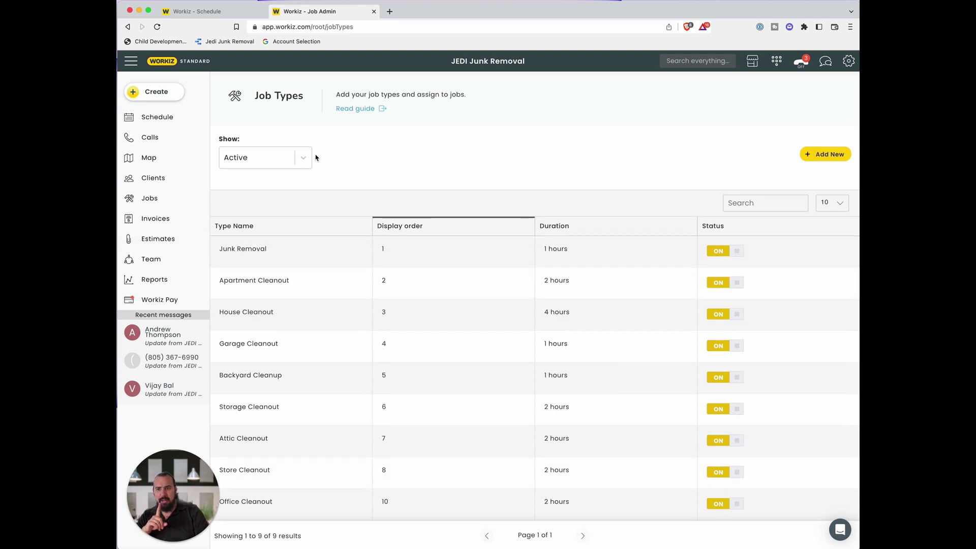
click(127, 26)
scroll(522, 347, down, 3)
scroll(523, 347, up, 3)
click(555, 147)
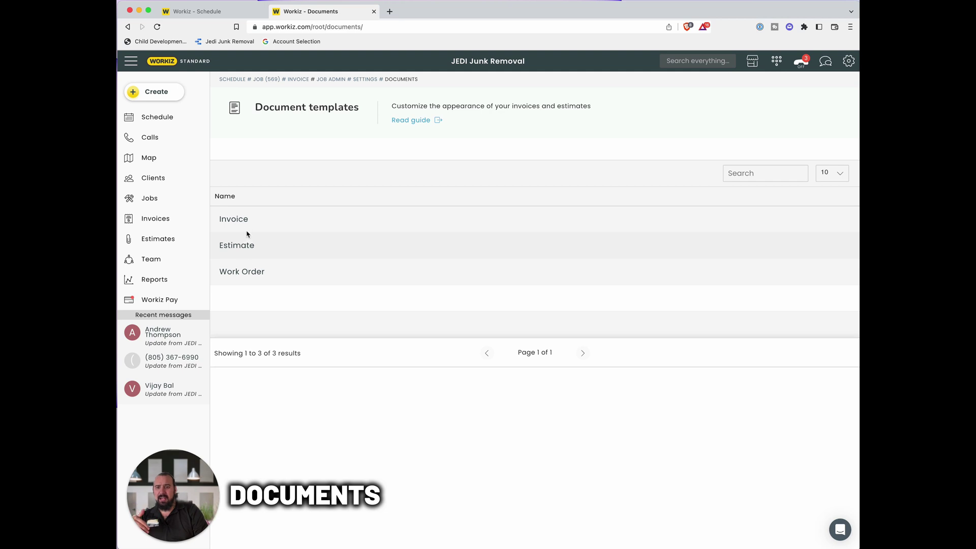
- Review the Invoice and Estimate templates, then open the Custom Fields settings
click(242, 219)
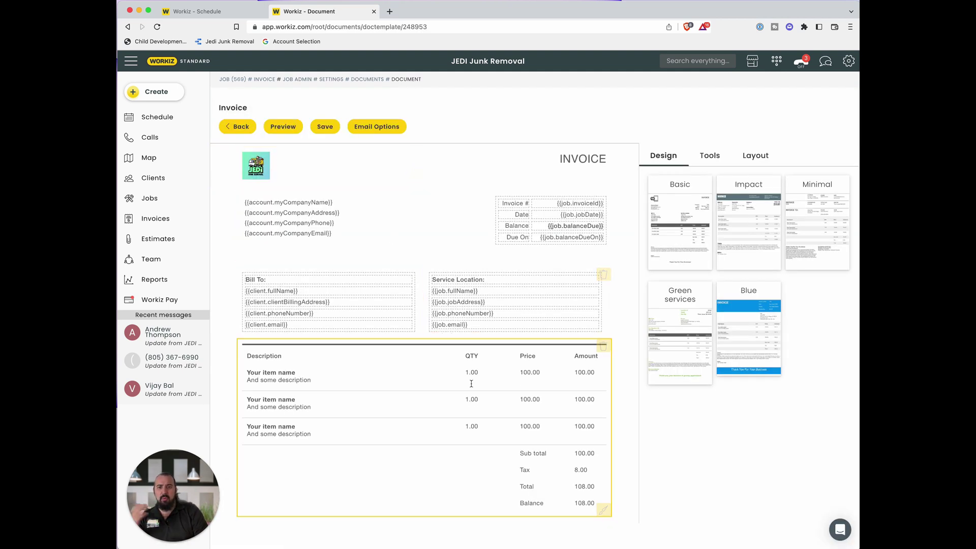
click(235, 126)
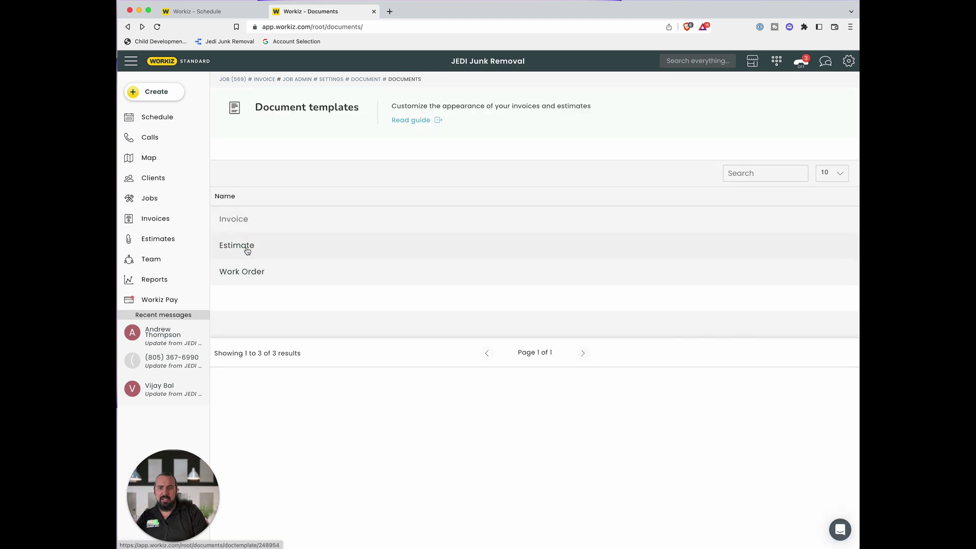
click(247, 250)
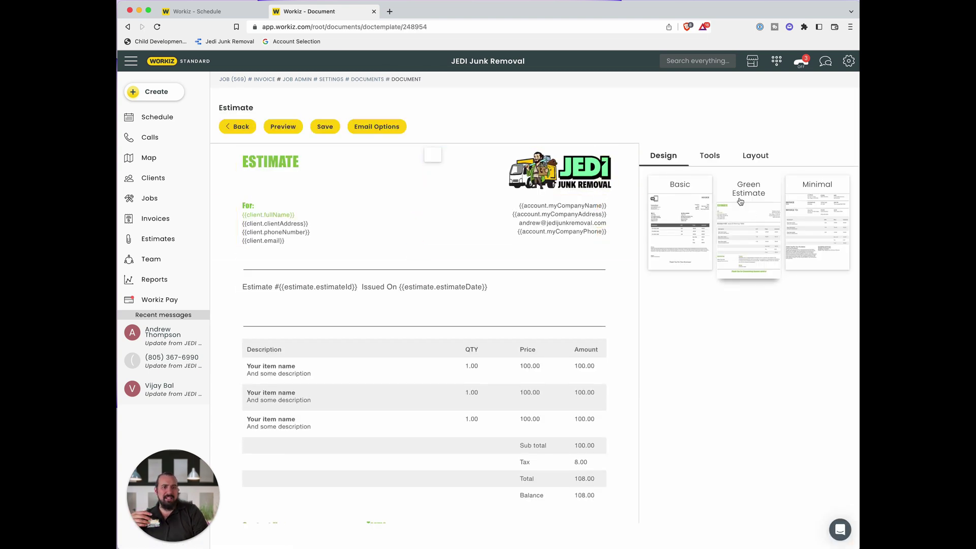
click(239, 127)
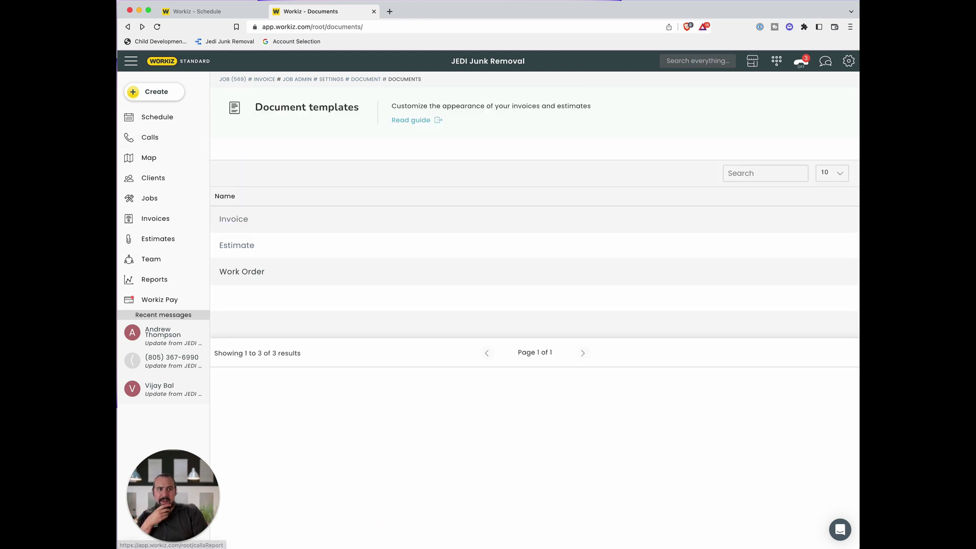
click(849, 61)
click(371, 287)
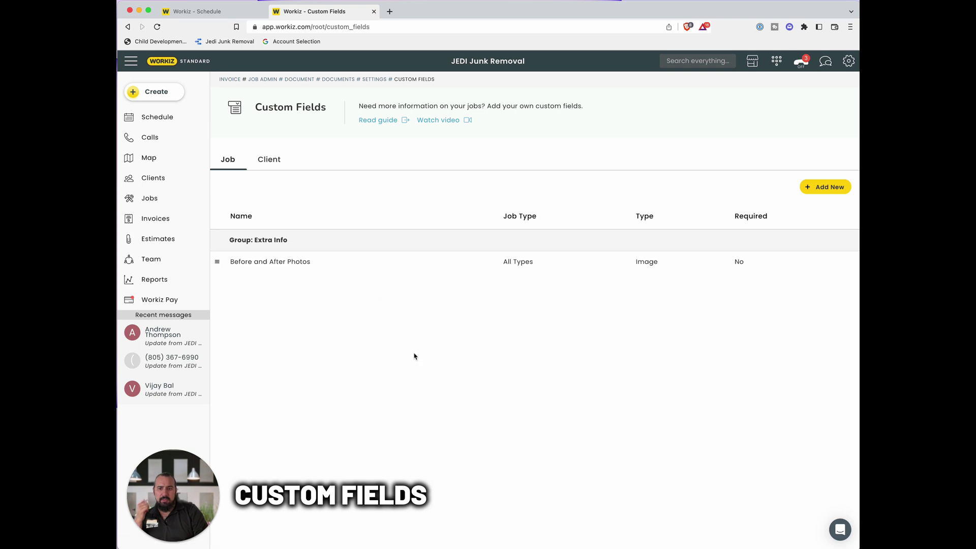
- Start a new Image custom field named 'Before Photos'
click(270, 262)
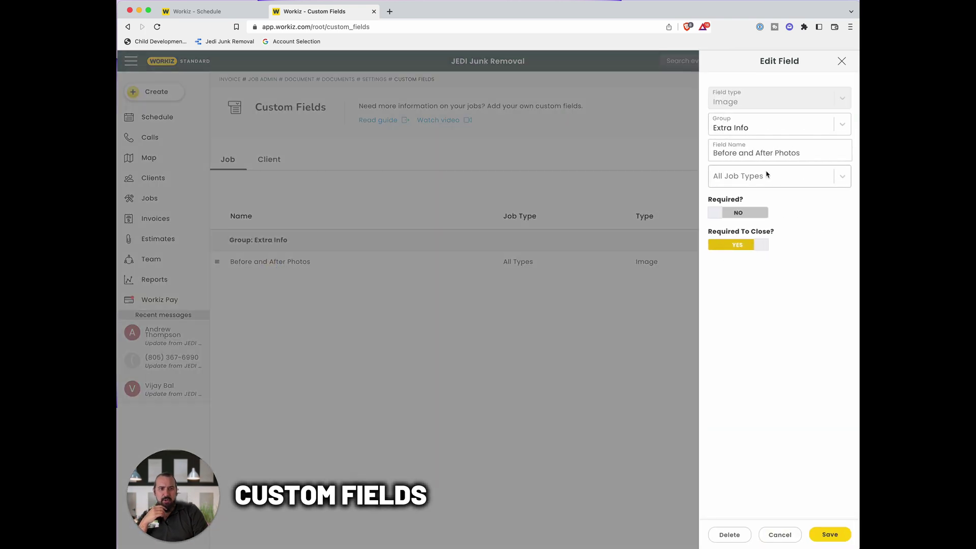
click(783, 535)
click(830, 188)
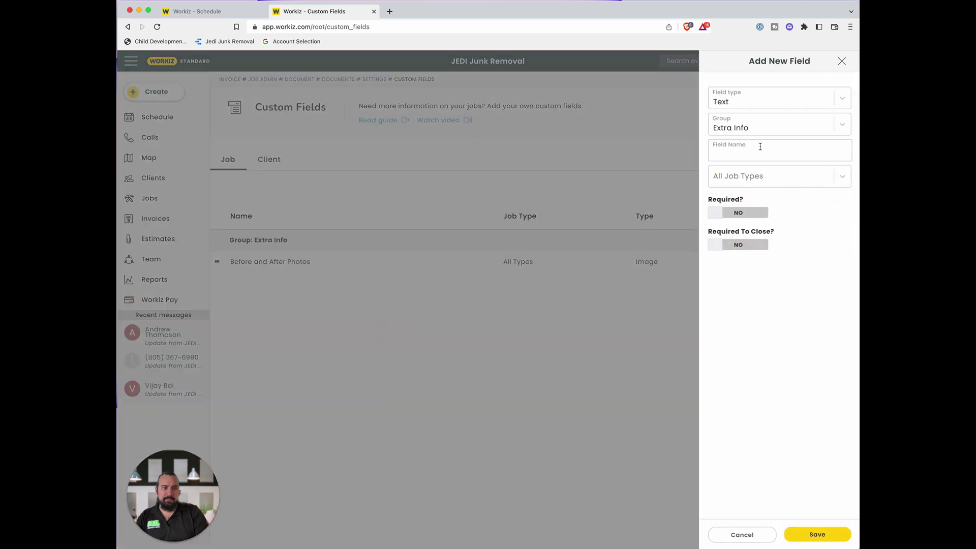
click(753, 100)
click(743, 210)
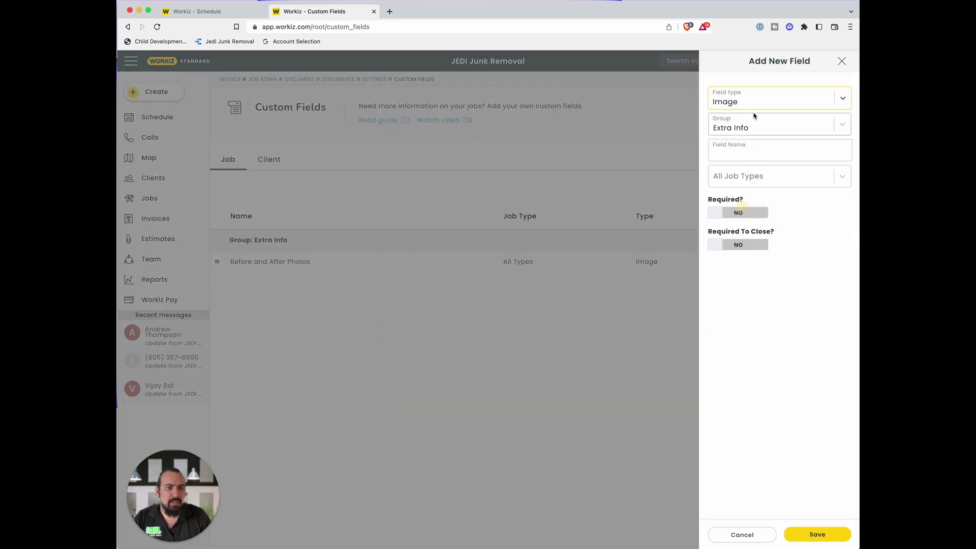
click(753, 151)
text(Before Photos)
- Place Before Photos in Extra Info for all job types, required before closing, and save
click(794, 131)
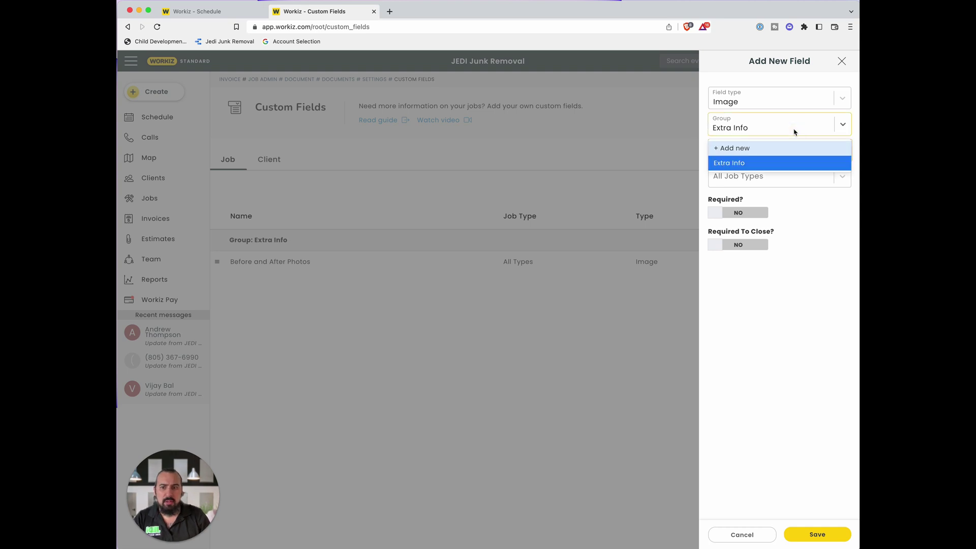
click(795, 133)
click(775, 126)
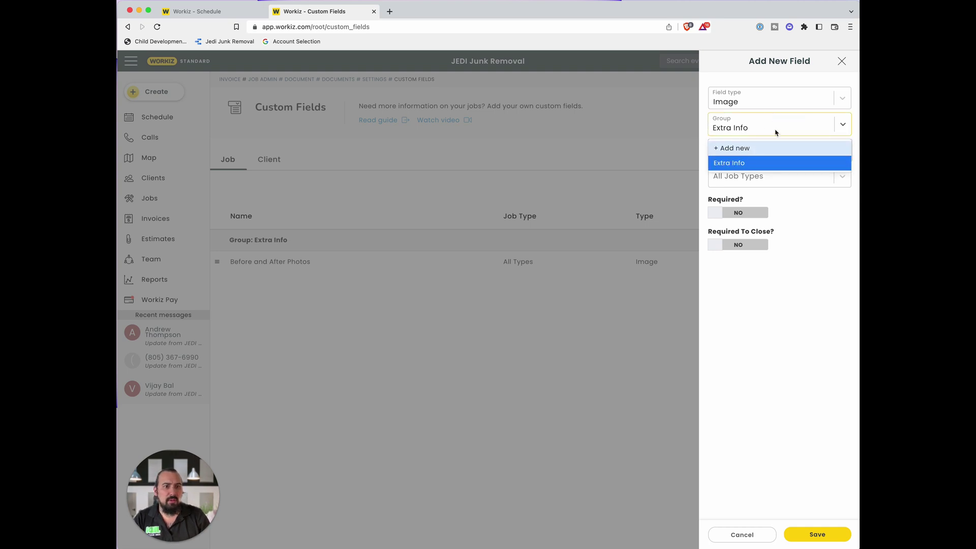
click(810, 129)
click(766, 178)
click(768, 176)
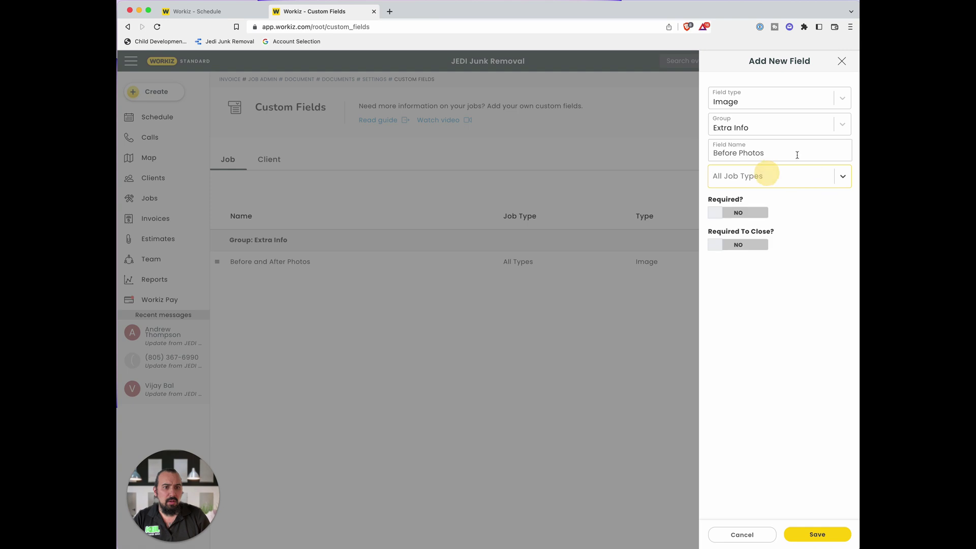
click(751, 244)
click(817, 534)
- Move Before Photos to the top and rename Before and After Photos to 'After Photos'
drag(249, 283, 249, 259)
click(283, 287)
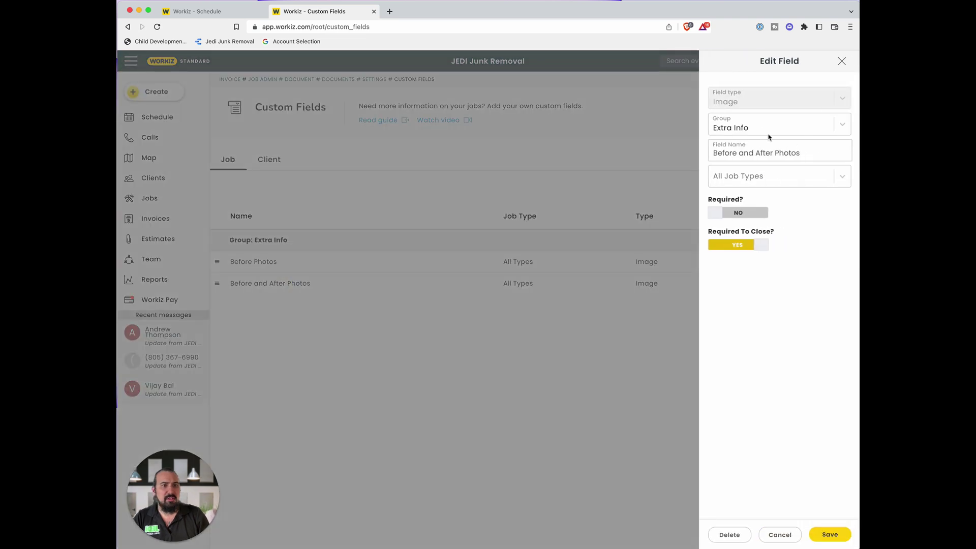
triple_click(765, 153)
text(Af)
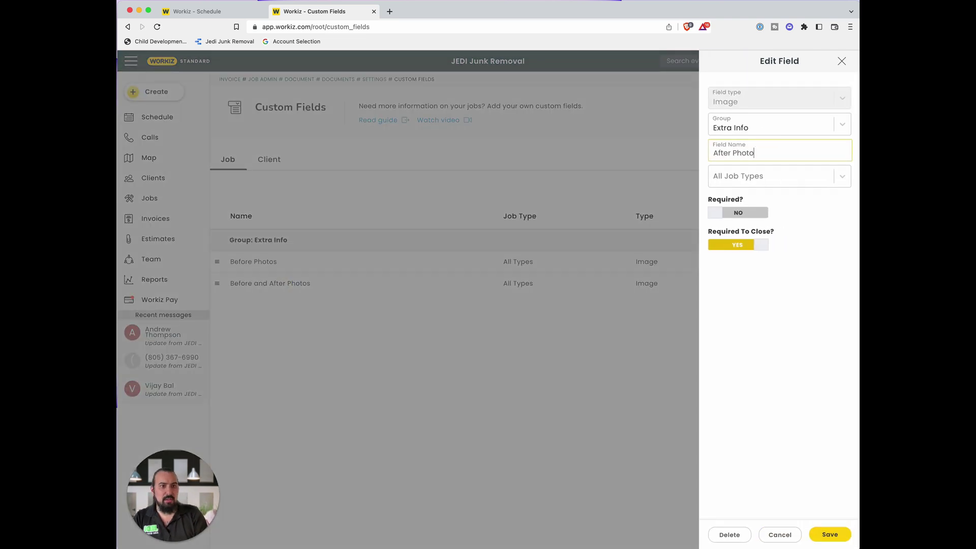
click(833, 538)
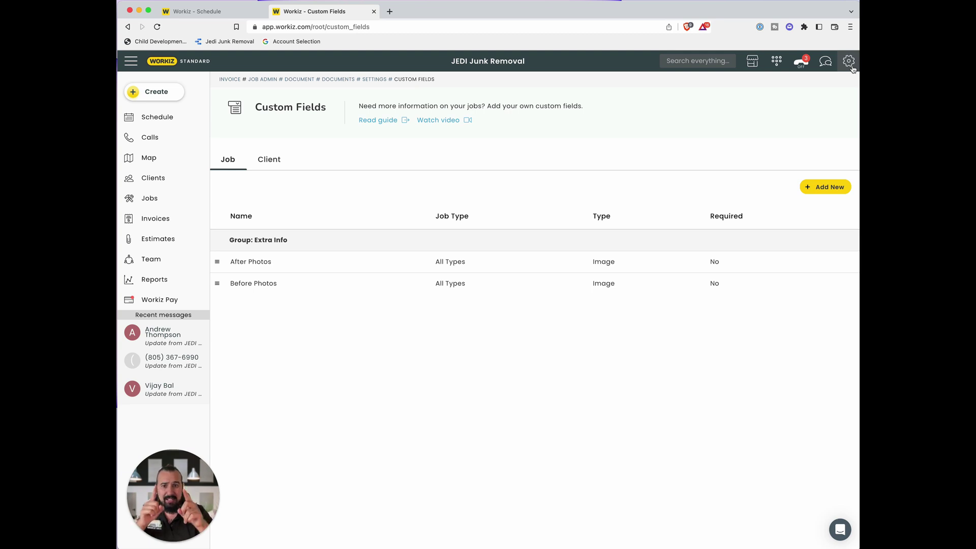
click(163, 61)
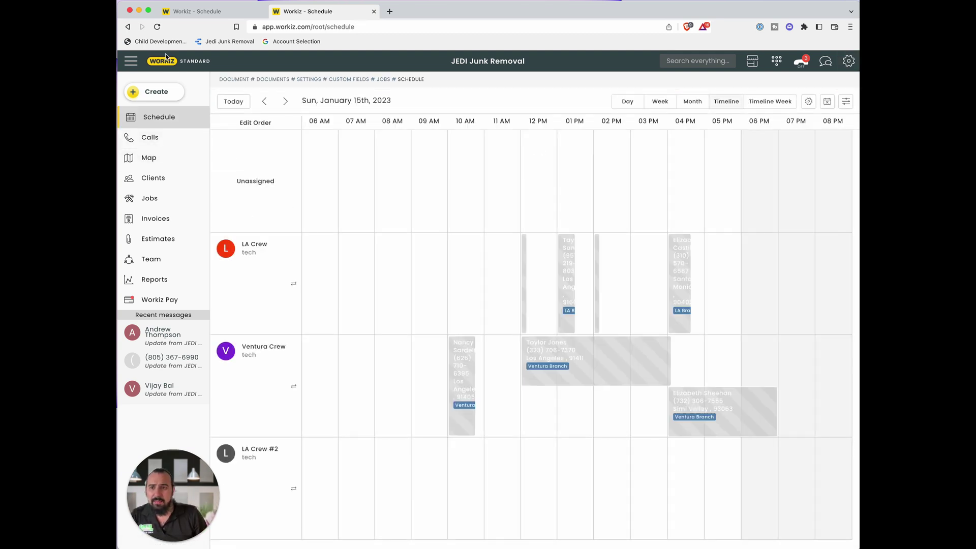
- Look over the main dashboard and open the calls report
click(168, 62)
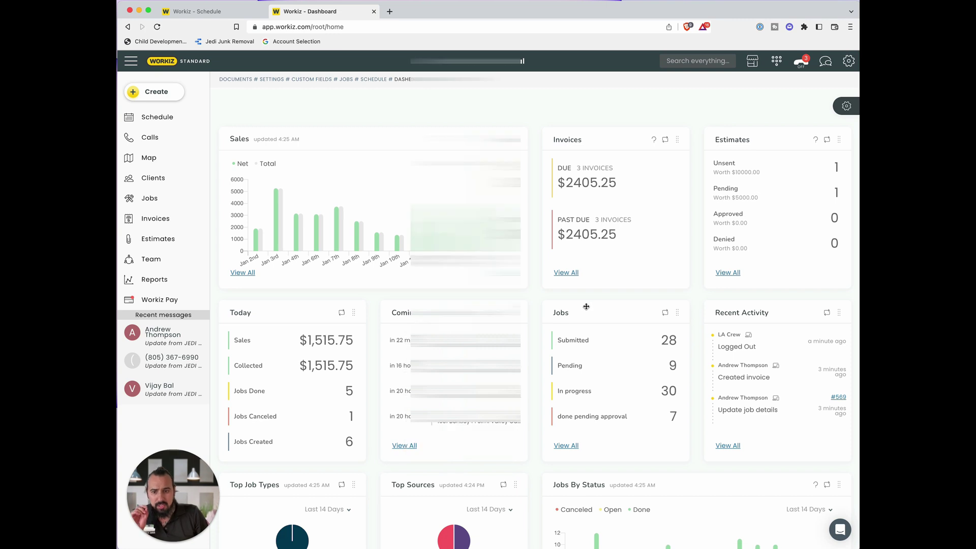
scroll(594, 311, down, 6)
scroll(605, 314, down, 2)
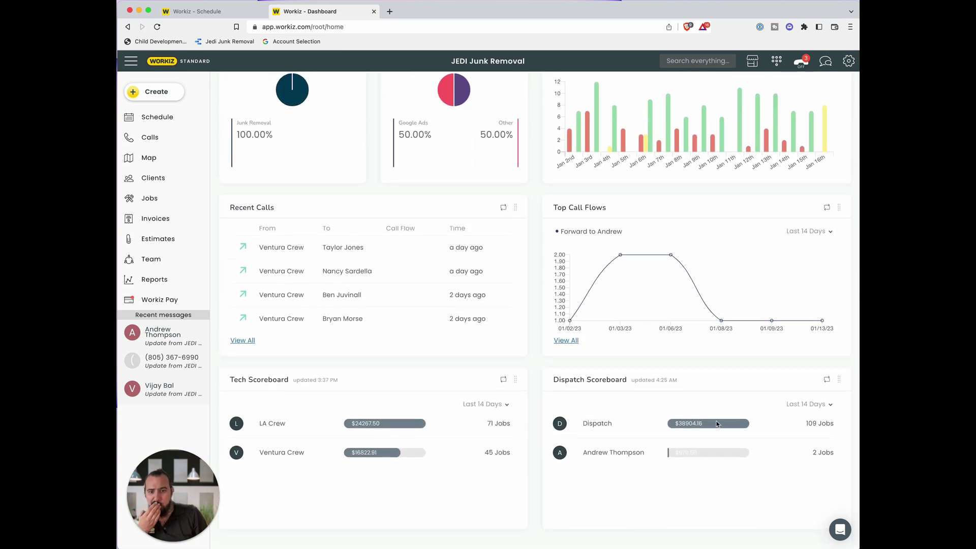
scroll(658, 423, up, 8)
click(151, 137)
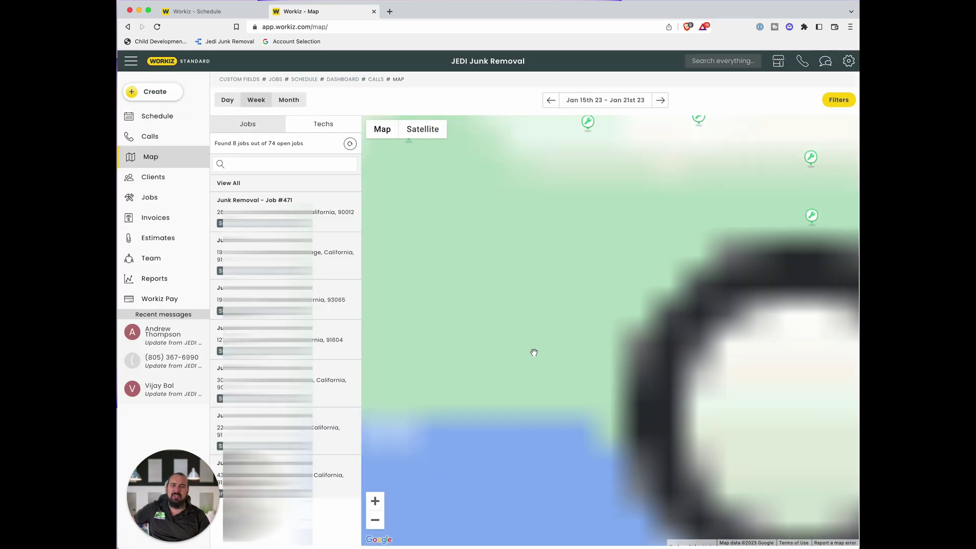
- Switch the job map to Day view and pan to see more job locations
click(228, 101)
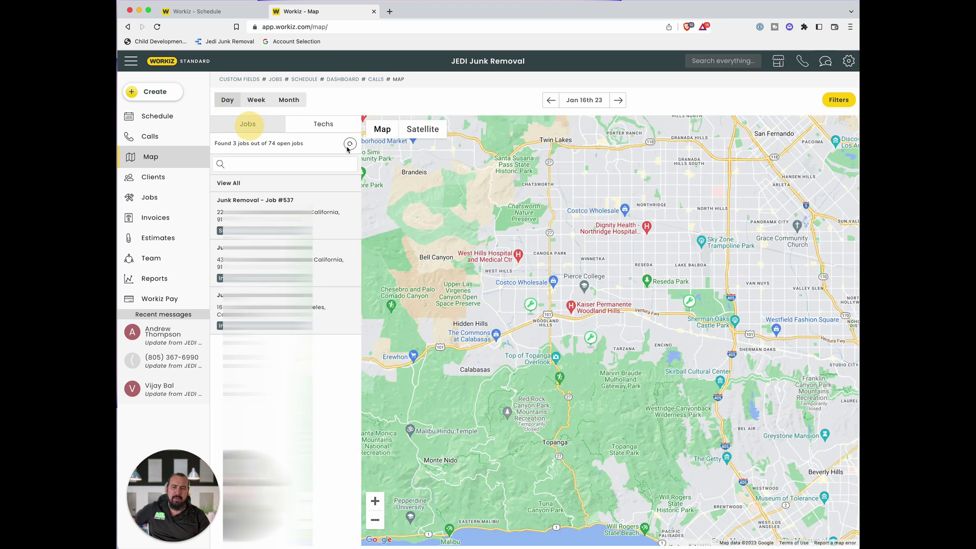
drag(621, 379, 671, 366)
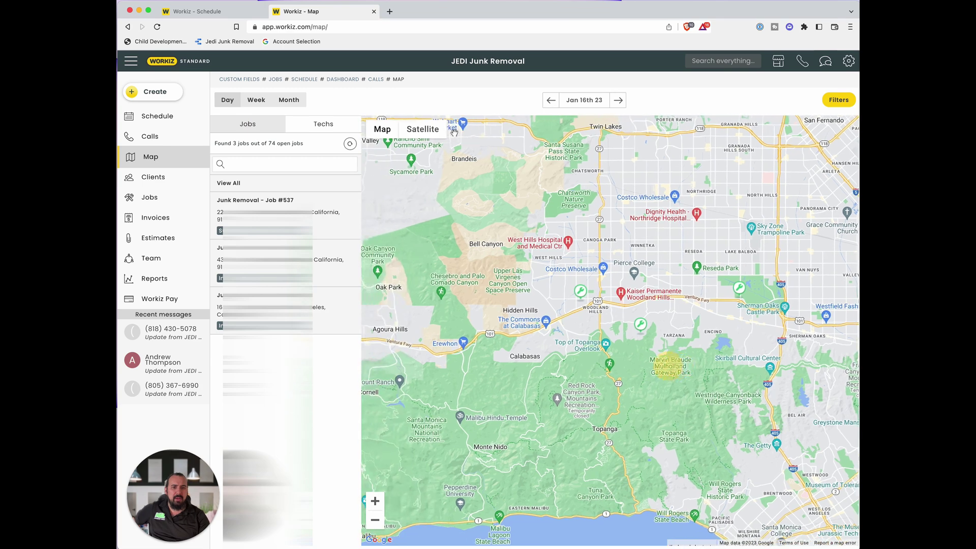
scroll(543, 459, down, 2)
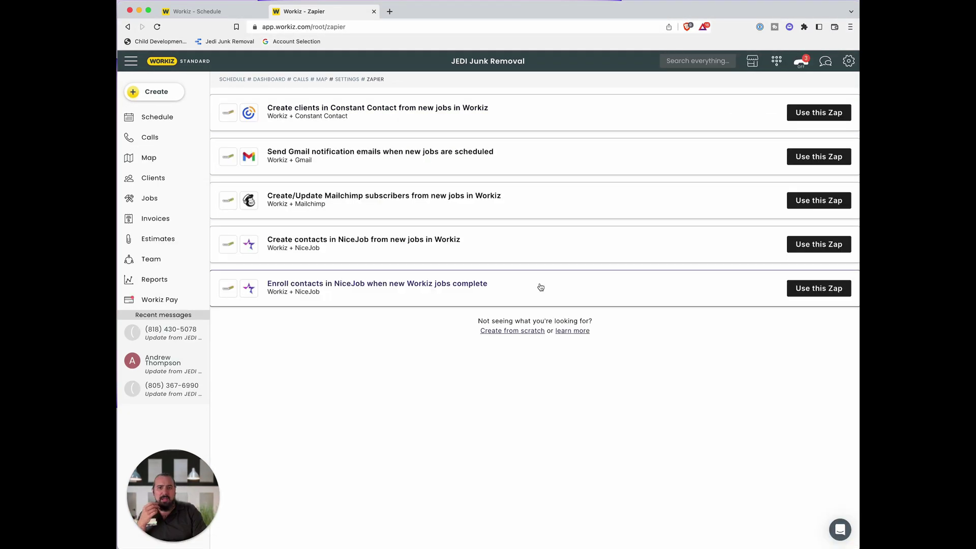
- Return to Settings and open the Online Booking card under Integrations
click(128, 28)
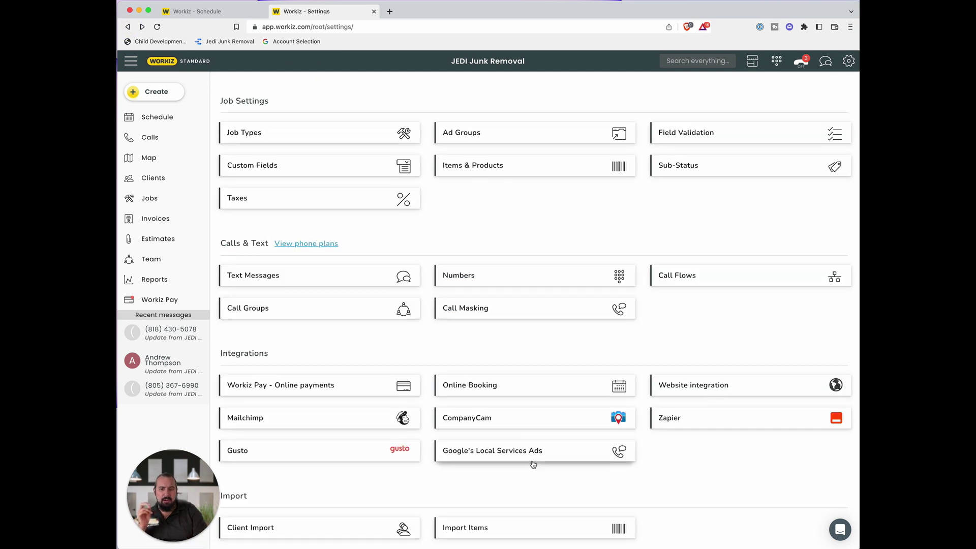
click(579, 390)
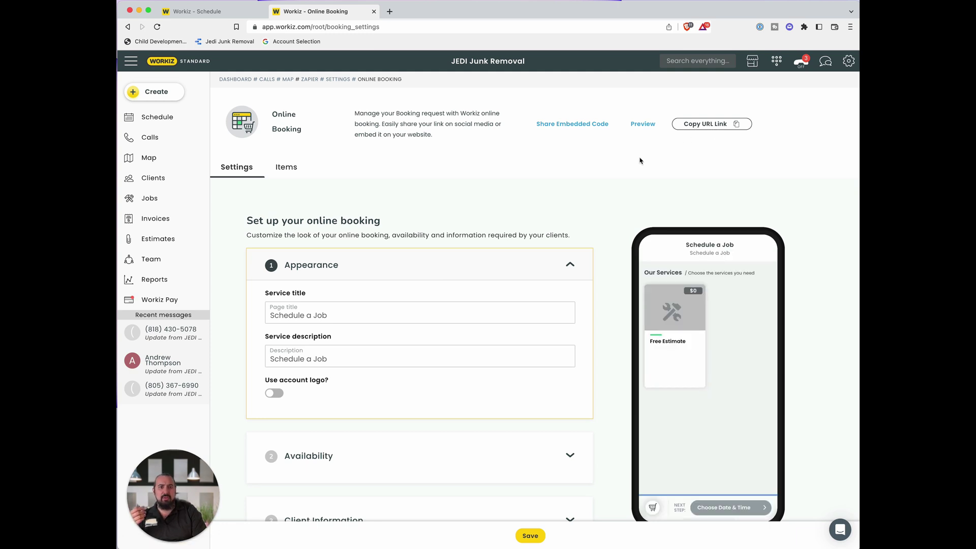
scroll(596, 198, down, 5)
scroll(593, 210, up, 5)
- Open jedijunkremoval.com in a new tab and reach its online booking page
key(super+t)
text(jedijun)
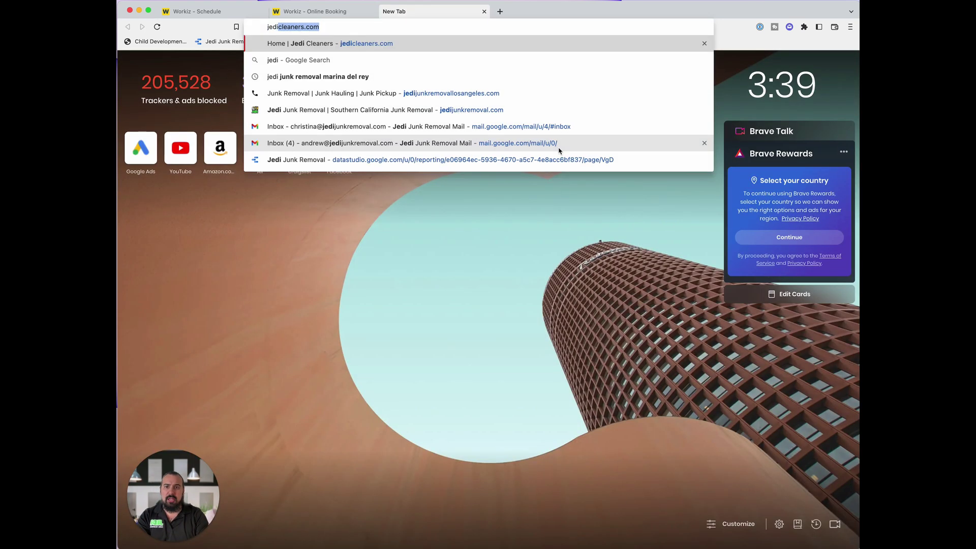
text(kremoval)
key(Return)
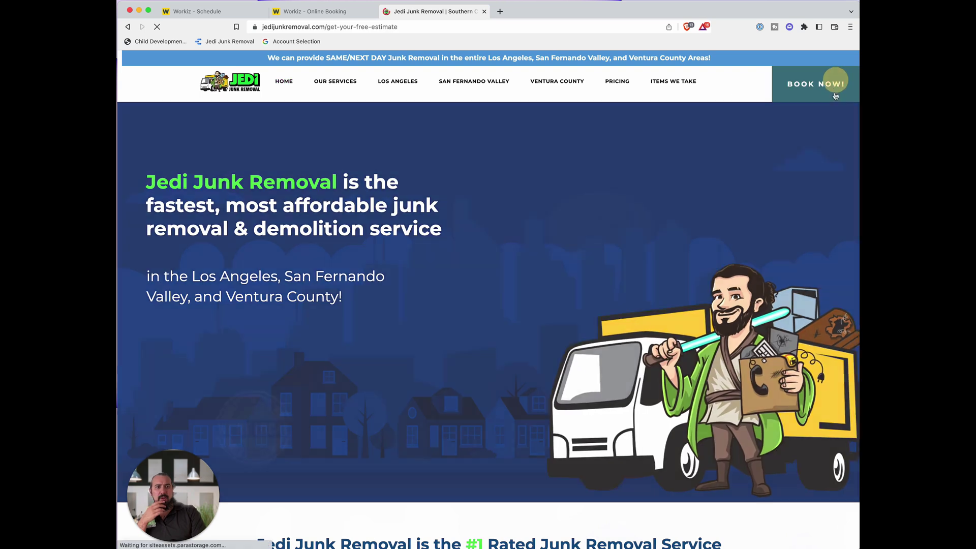
click(816, 84)
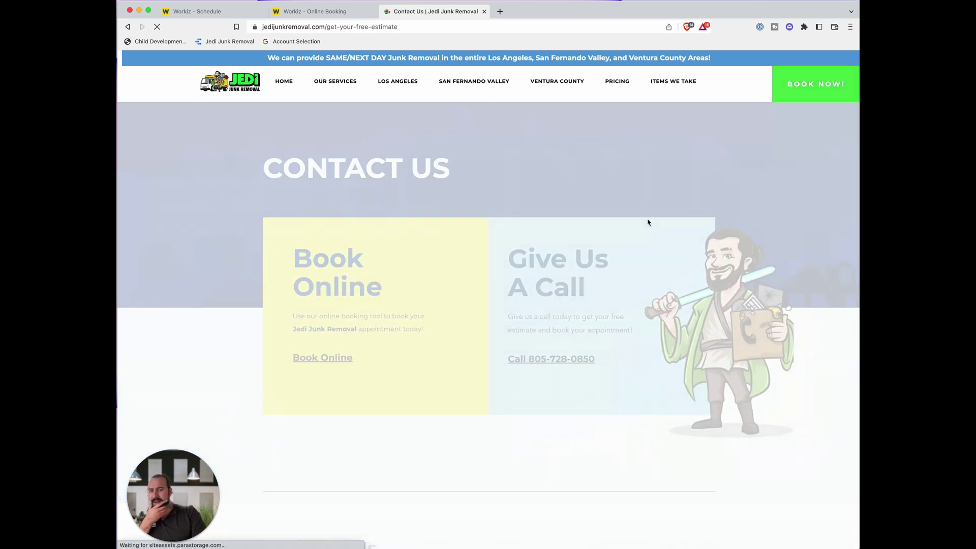
click(336, 359)
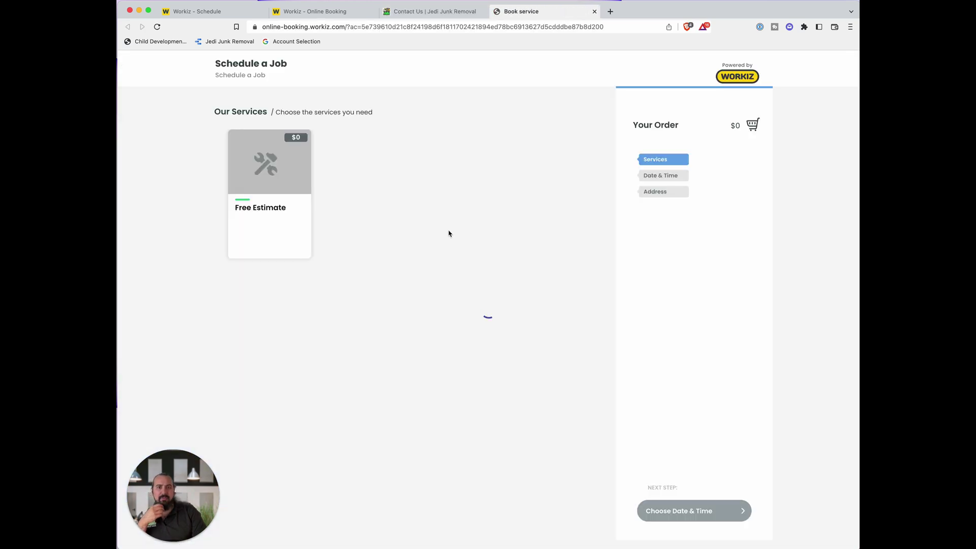
- Book a test Free Estimate for January 18, then close the tab and return to Workiz
mouse_move(264, 220)
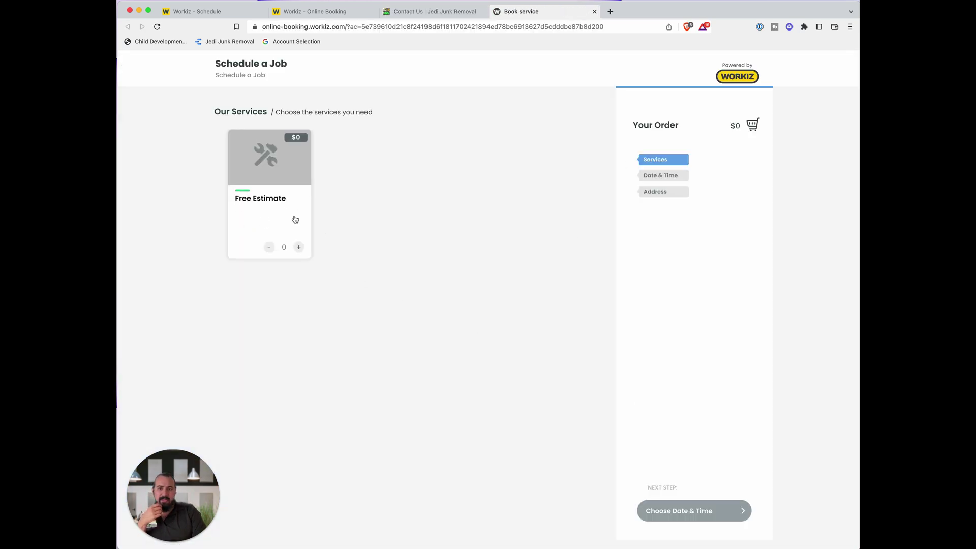
click(298, 246)
click(693, 511)
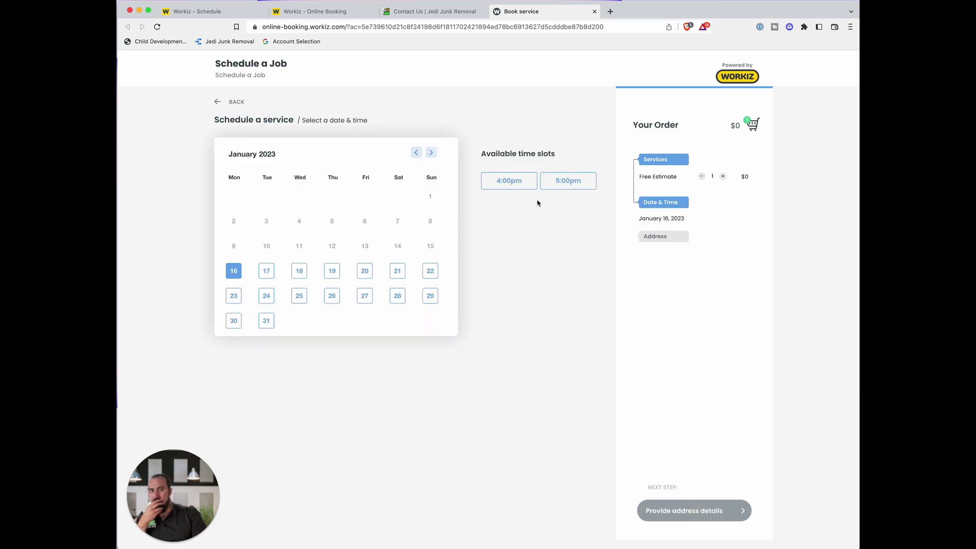
click(299, 271)
click(594, 12)
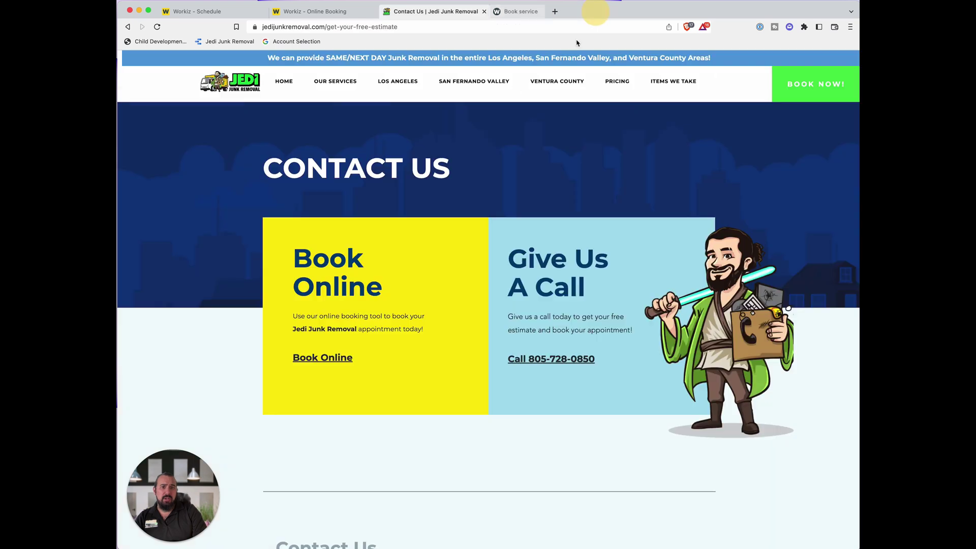
click(320, 12)
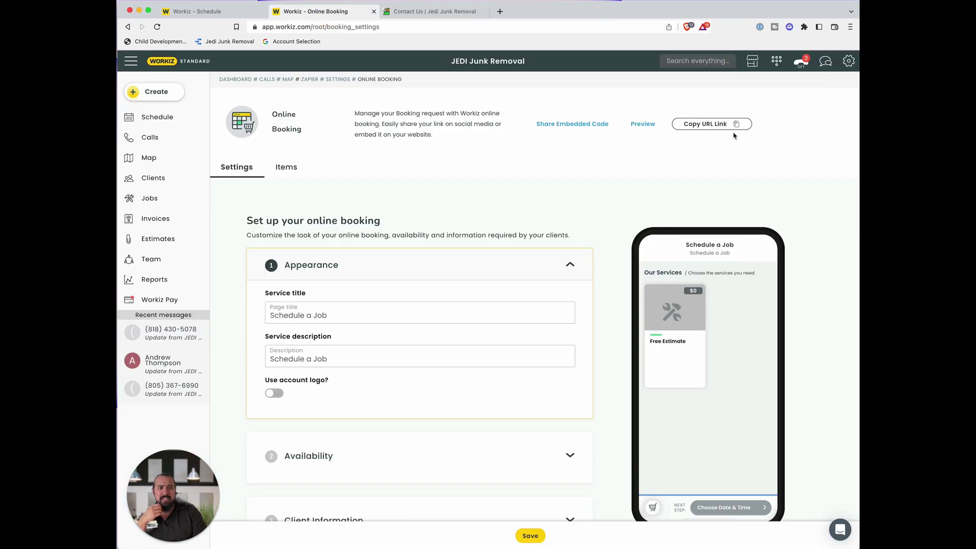
- Open the booking form's embedded code and select the full iframe snippet
click(575, 125)
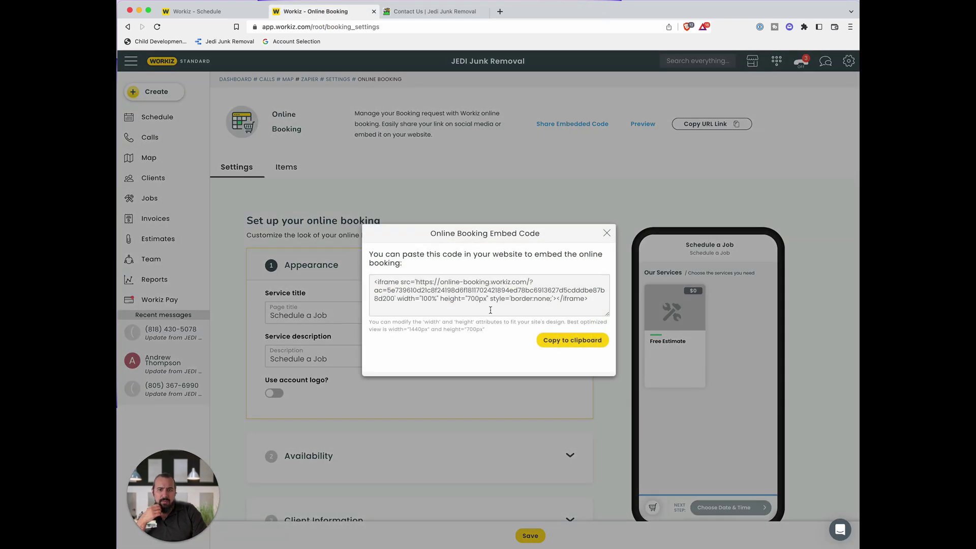
drag(592, 302, 260, 231)
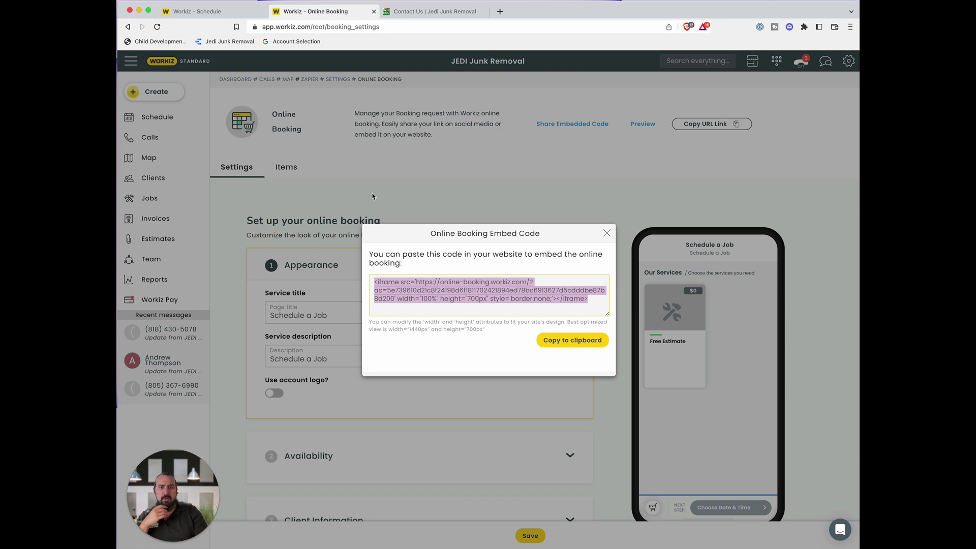
click(608, 233)
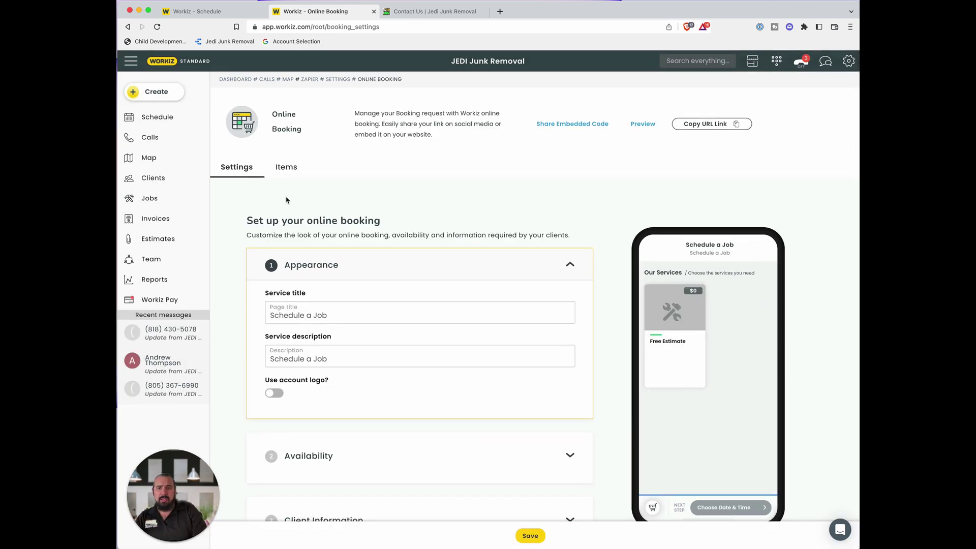
- Show the online booking Items list with the $0.00 Free Estimate service
click(288, 174)
click(232, 167)
click(296, 170)
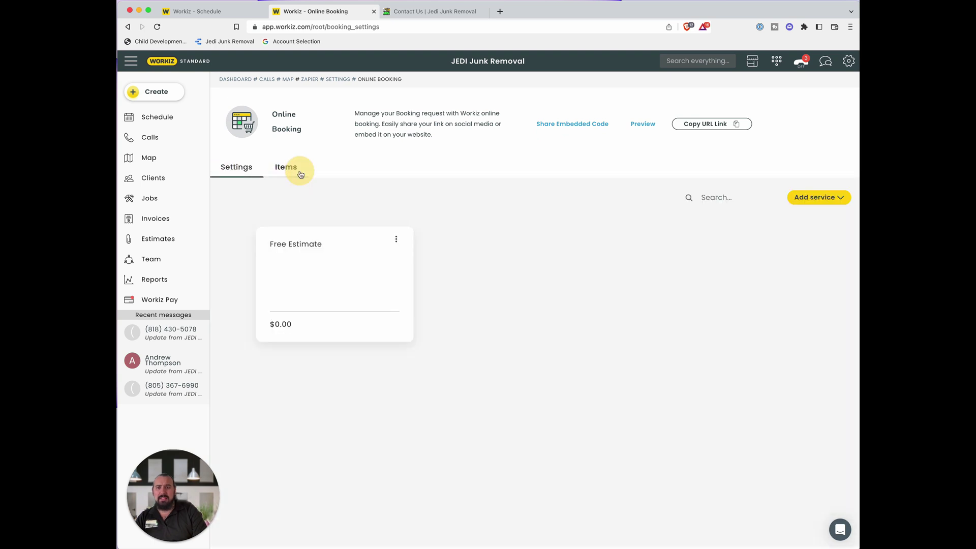